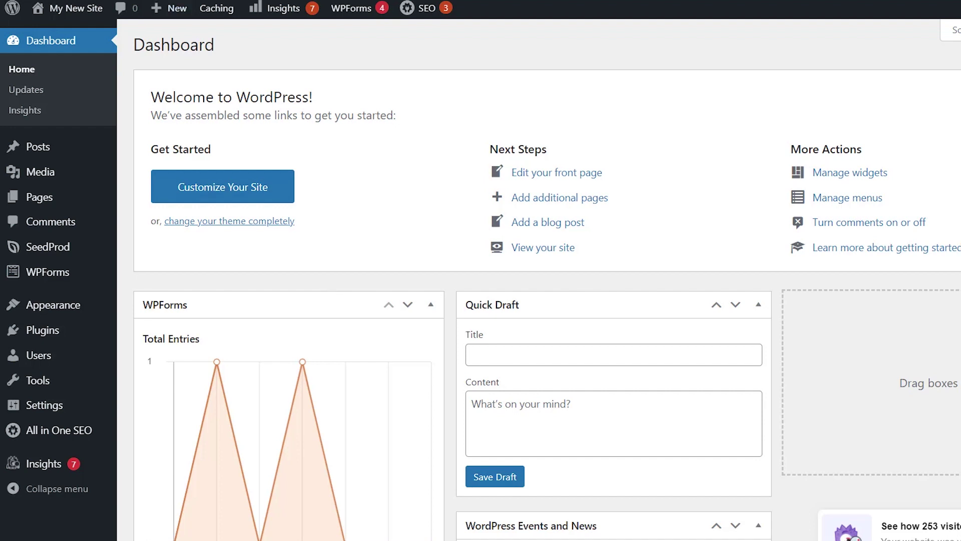
# Open seedprod.com in a new tab and copy the license key from the account downloads page
pyautogui.hotkey('ctrl', 't')
pyautogui.write('seedprod.com')
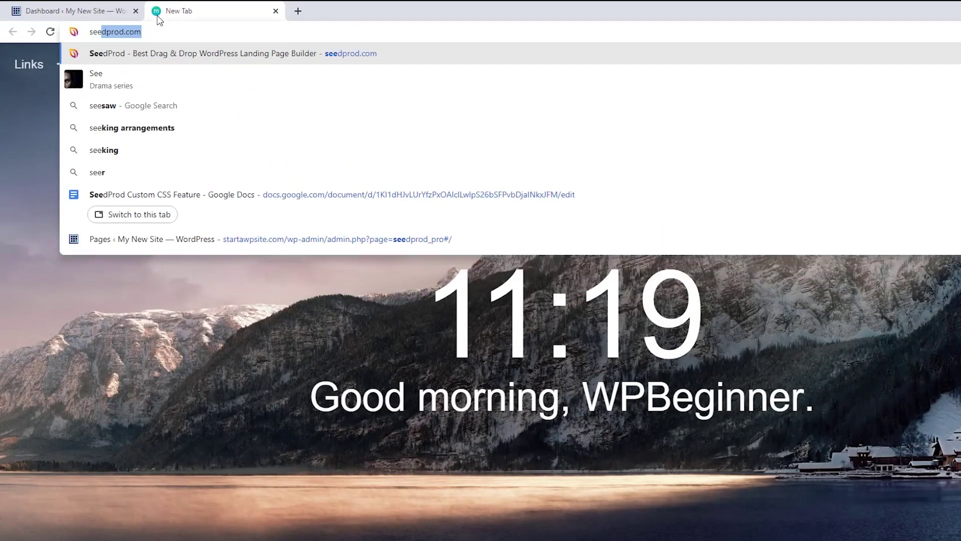
pyautogui.press('Return')
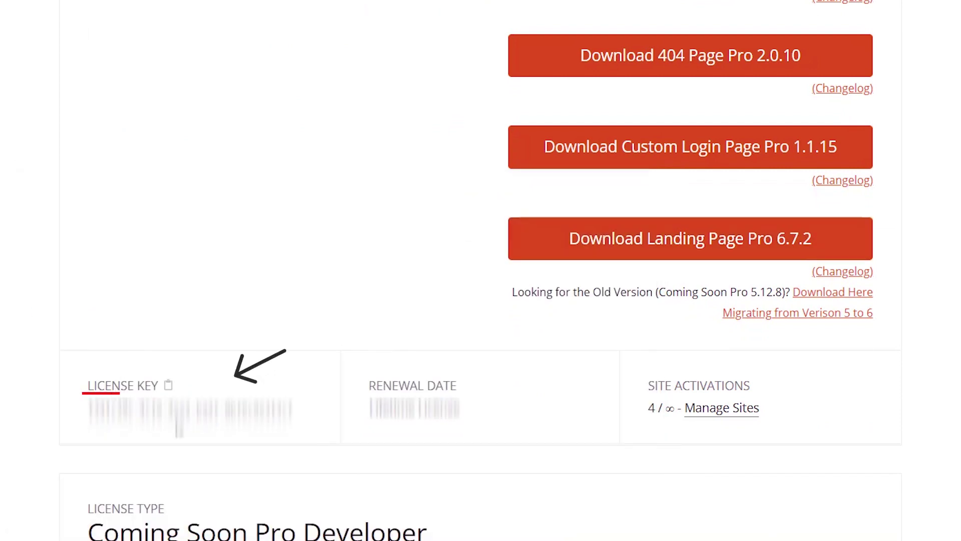
pyautogui.click(169, 386)
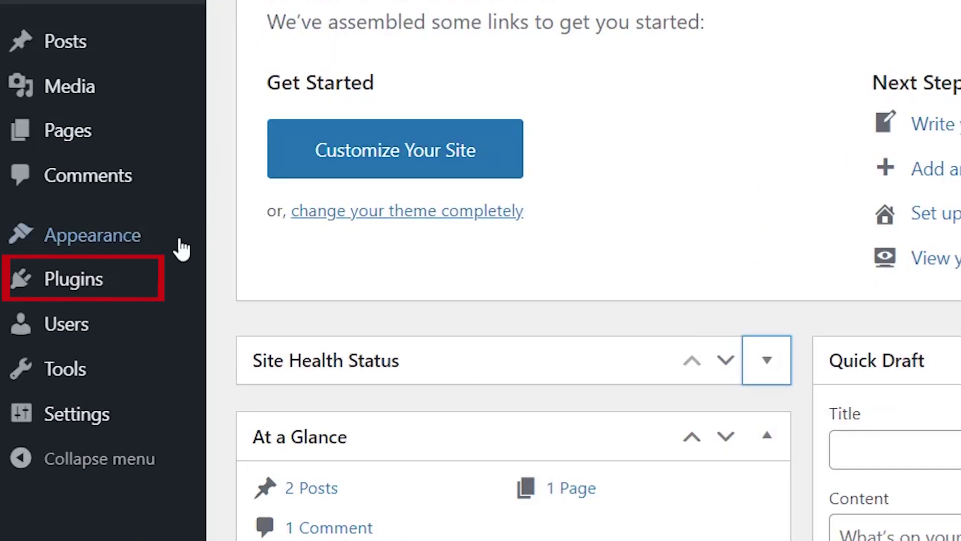
# Upload seedprod-coming-soon-pro-5-6.7.2.zip under Plugins > Add New and install it
pyautogui.moveTo(80, 314)
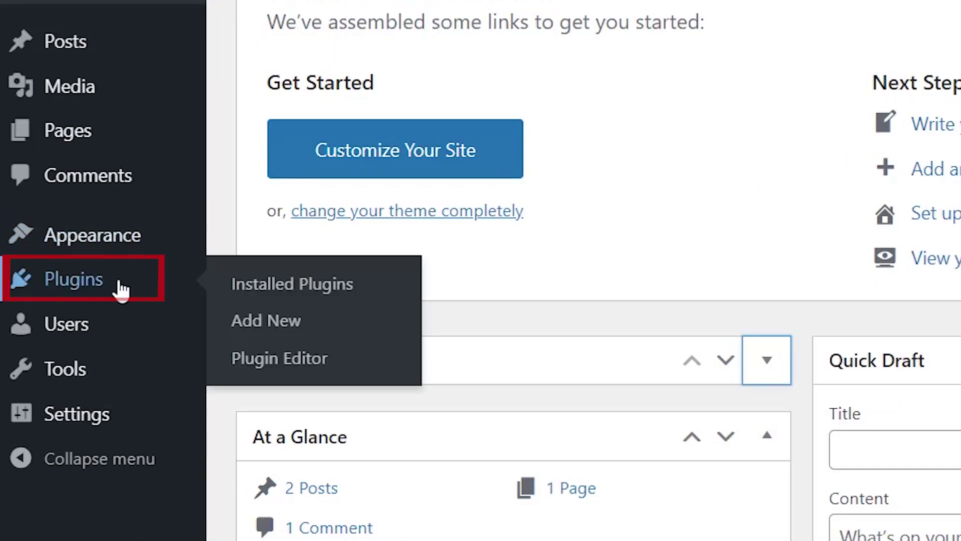
pyautogui.click(245, 327)
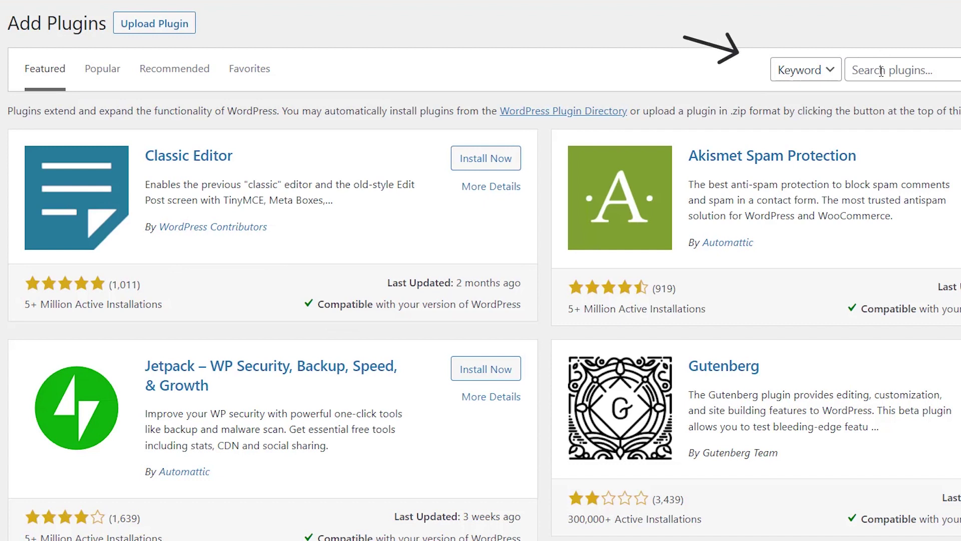
pyautogui.click(164, 29)
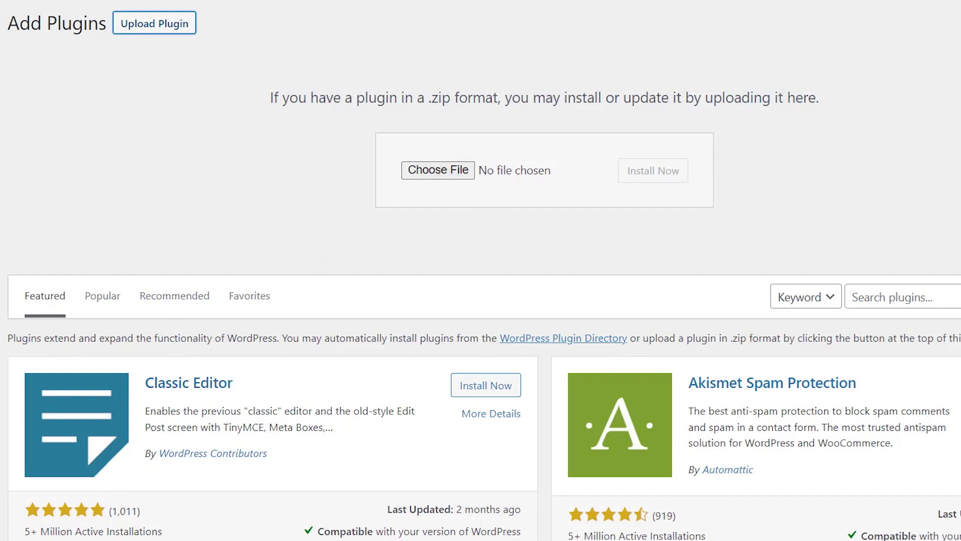
pyautogui.moveTo(105, 488); pyautogui.dragTo(434, 173)
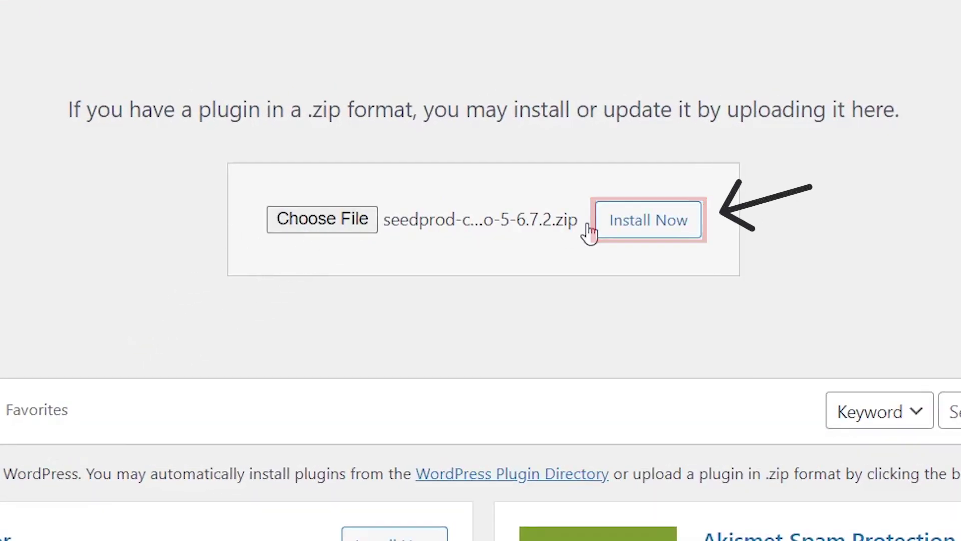
pyautogui.click(628, 229)
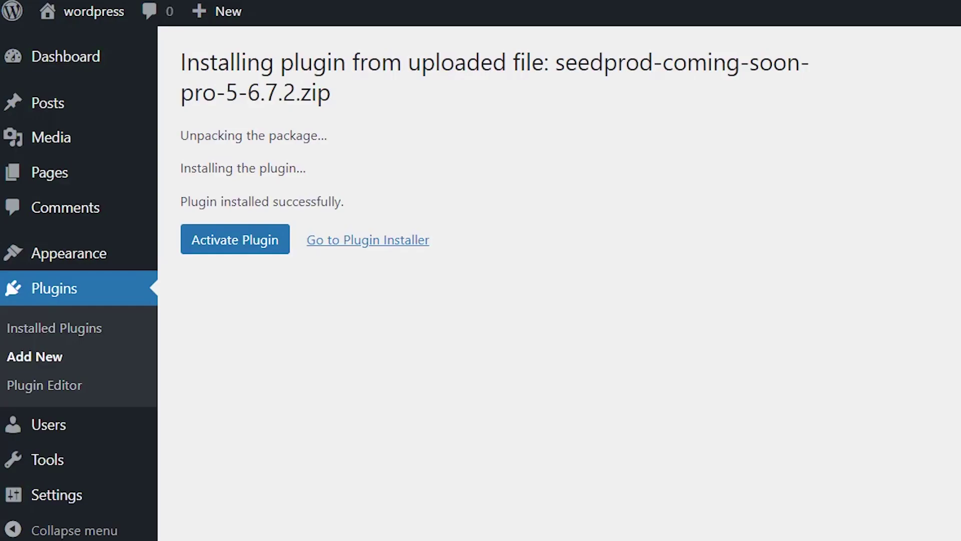
# Activate SeedProd, paste the copied license key into the license field, and verify it
pyautogui.click(231, 246)
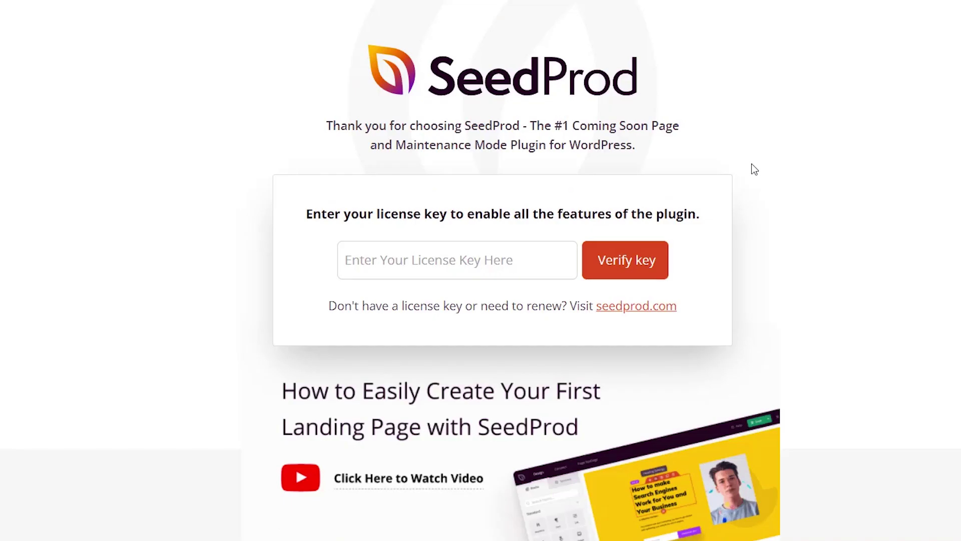
pyautogui.click(406, 259)
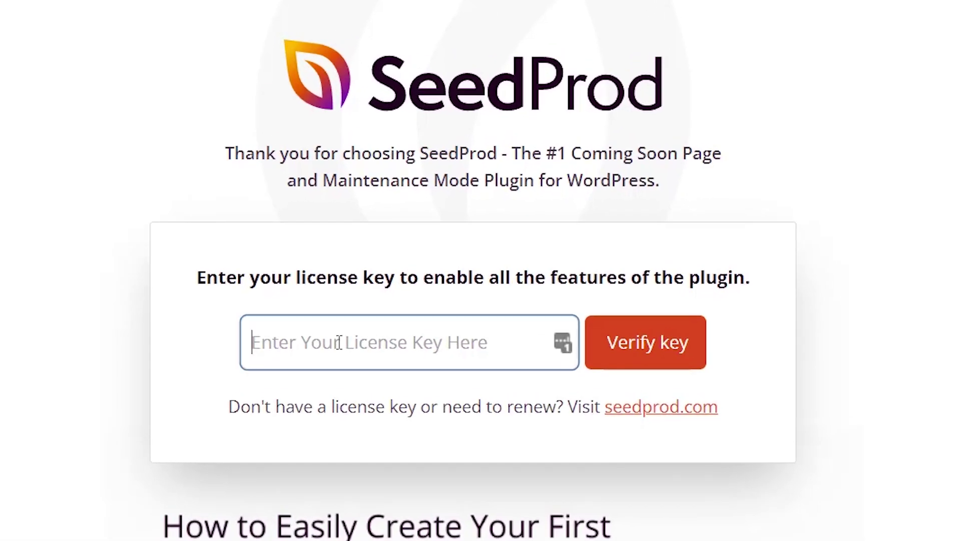
pyautogui.rightClick(406, 265)
pyautogui.click(379, 510)
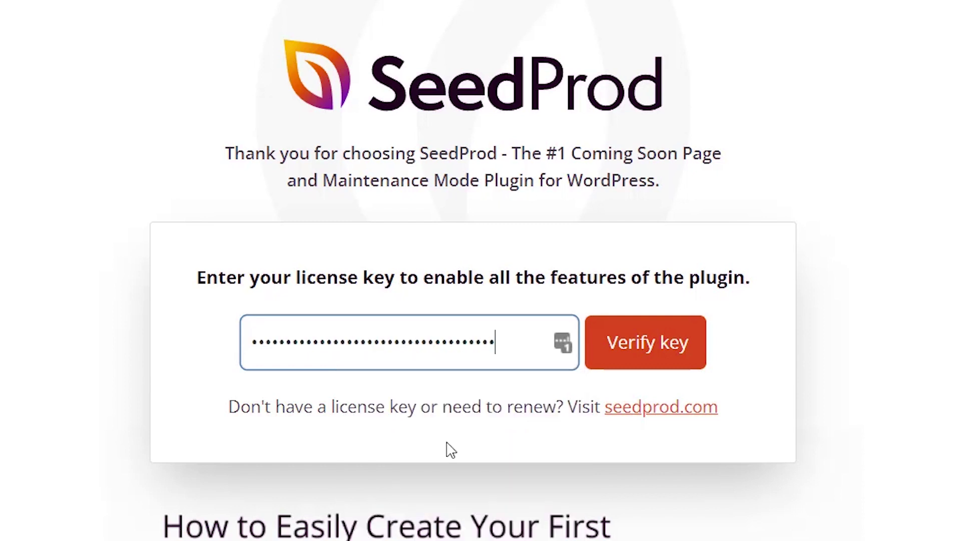
pyautogui.click(646, 342)
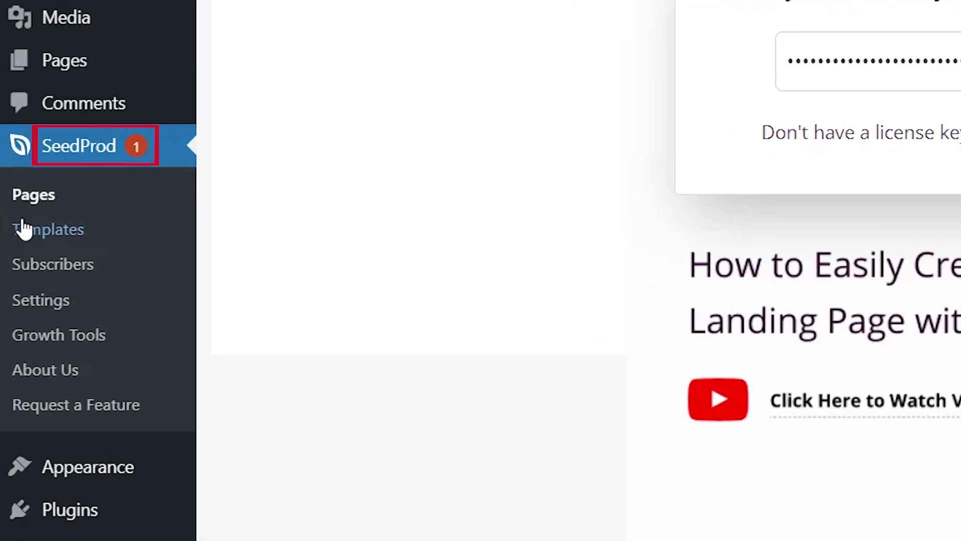
pyautogui.click(36, 210)
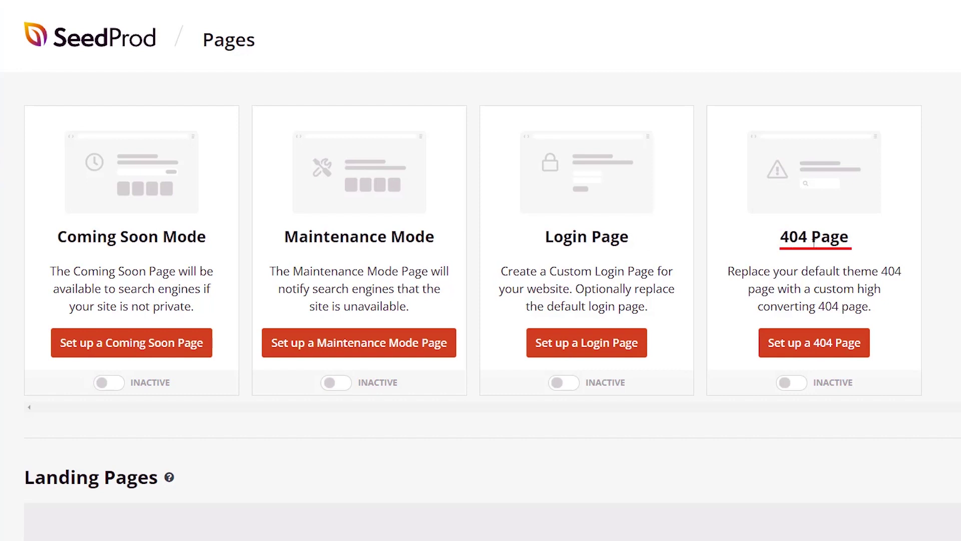
# Scroll down to the empty Landing Pages section and start a new landing page
pyautogui.scroll(-3, 813, 244)
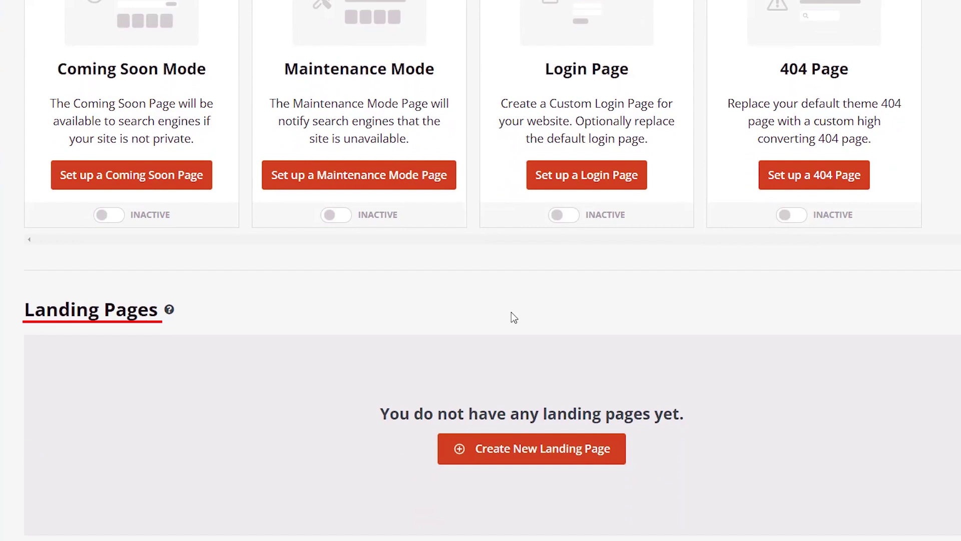
pyautogui.click(519, 451)
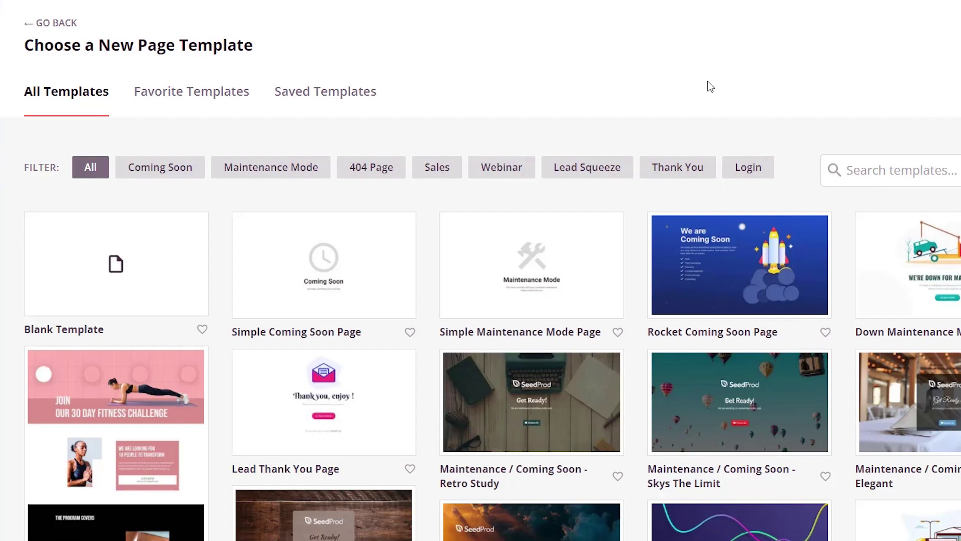
# Pick the Personal Links template under Lead Squeeze, name the page 'links', and start editing
pyautogui.scroll(-1, 710, 86)
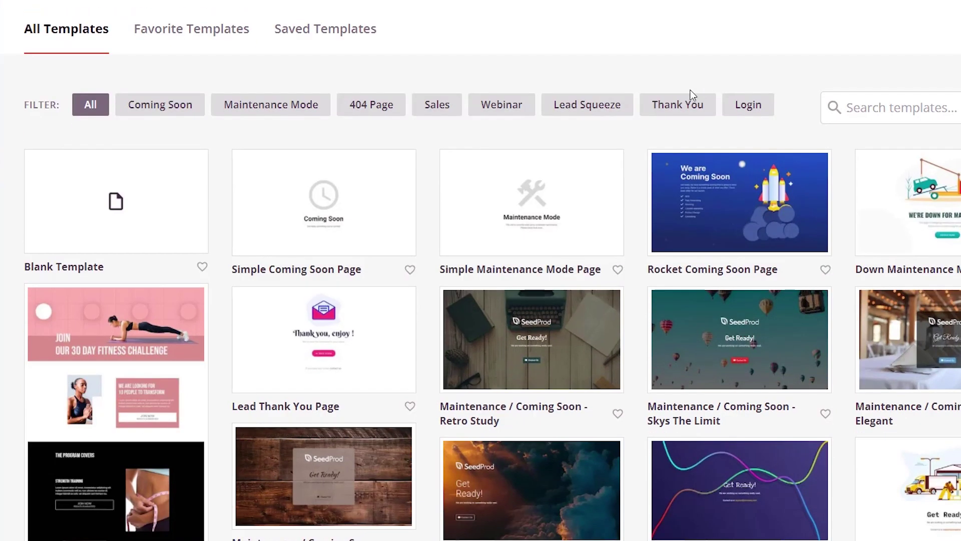
pyautogui.moveTo(195, 232)
pyautogui.scroll(-4, 223, 259)
pyautogui.scroll(-8, 223, 260)
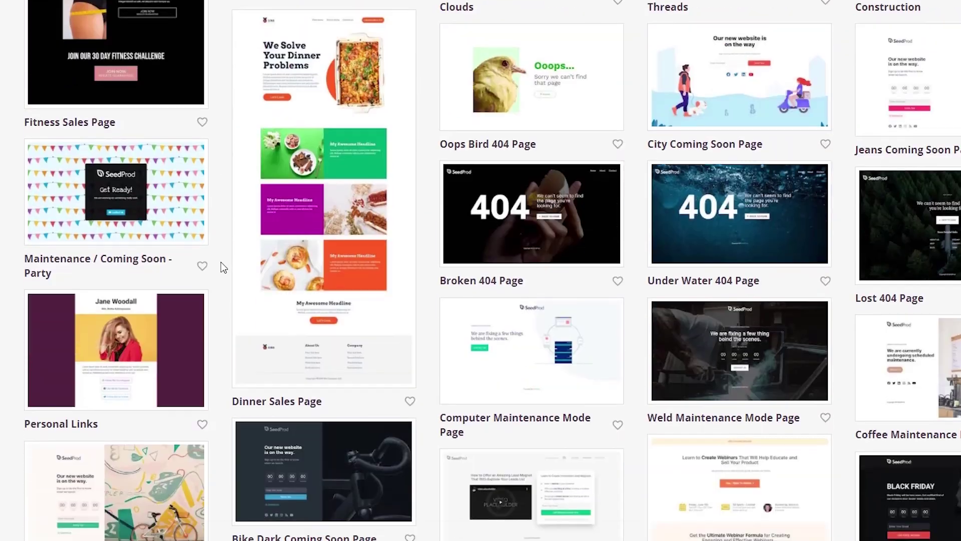
pyautogui.scroll(7, 221, 262)
pyautogui.scroll(6, 220, 262)
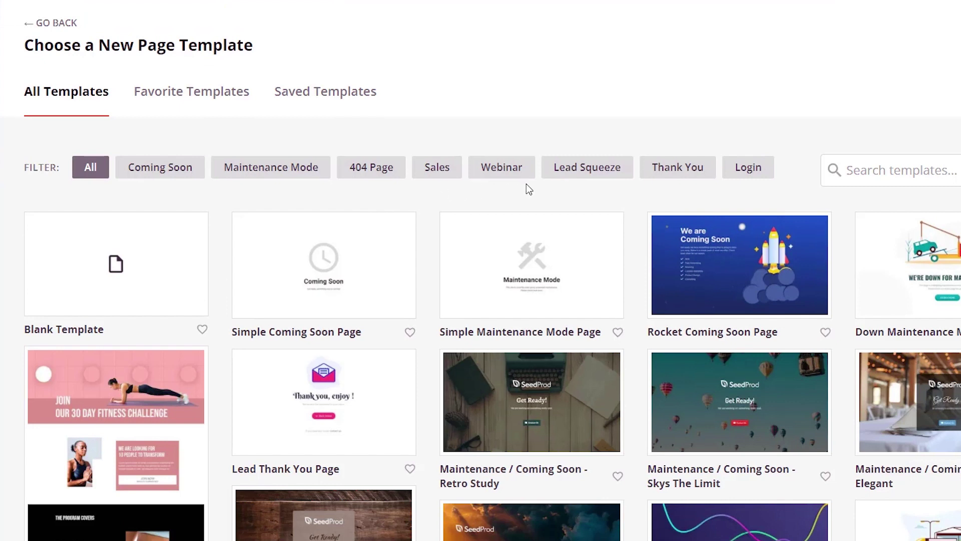
pyautogui.click(581, 175)
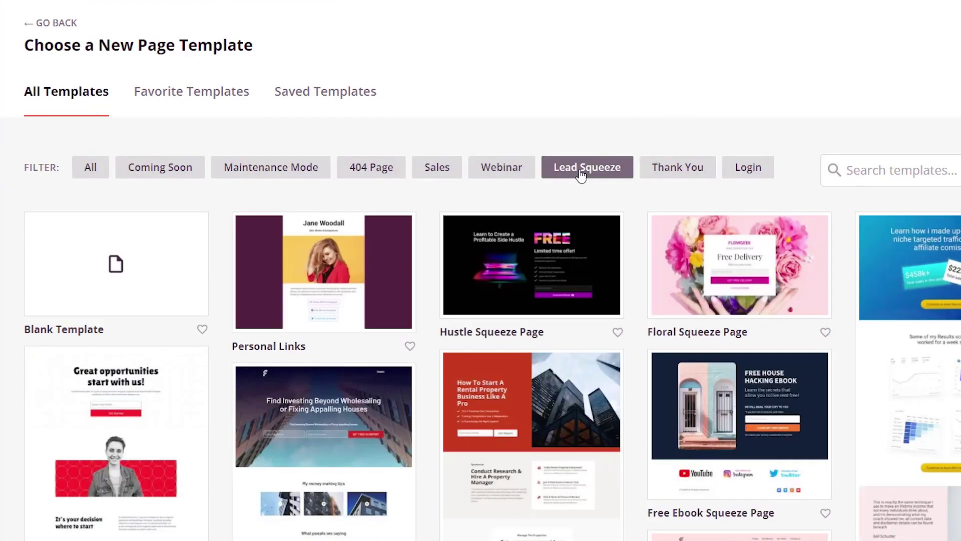
pyautogui.moveTo(256, 267)
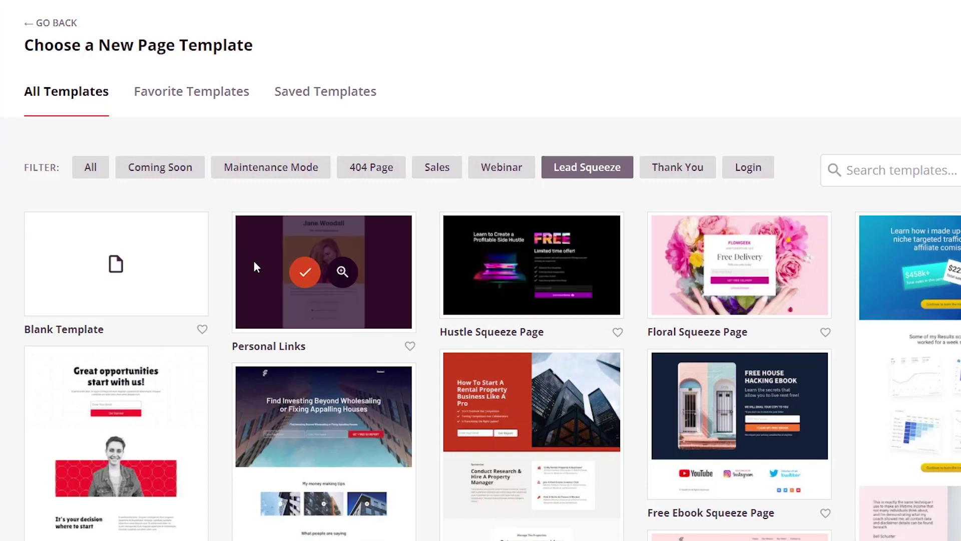
pyautogui.click(303, 273)
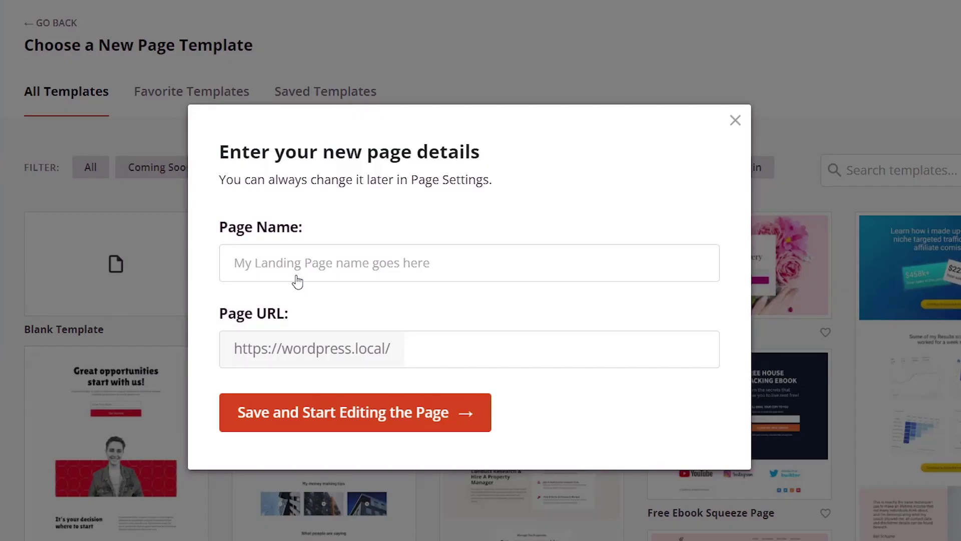
pyautogui.write('link')
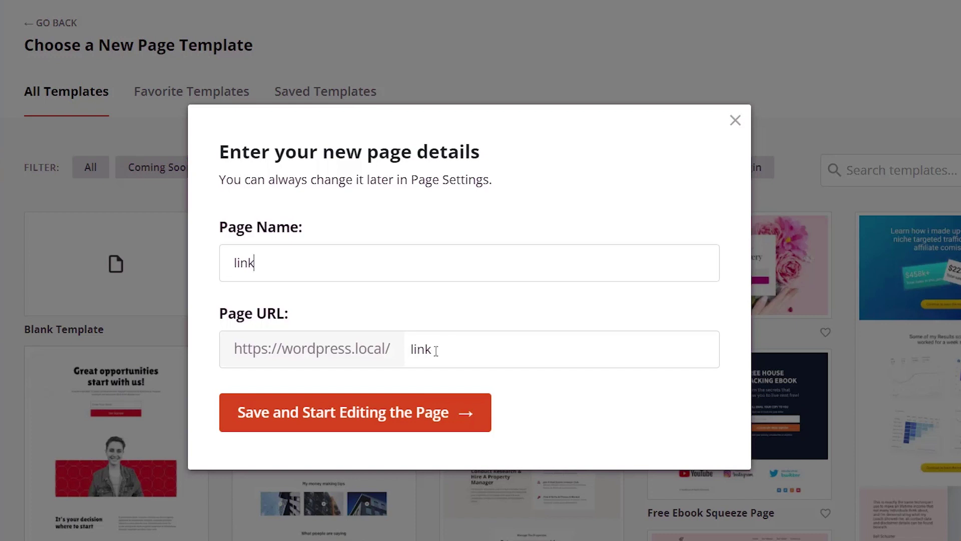
pyautogui.write('s')
pyautogui.click(382, 410)
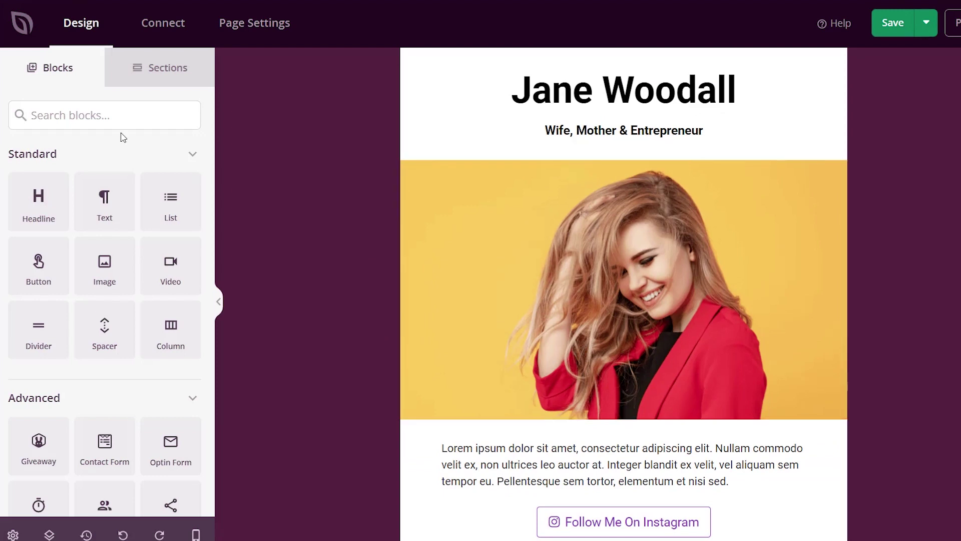
pyautogui.scroll(-7, 102, 303)
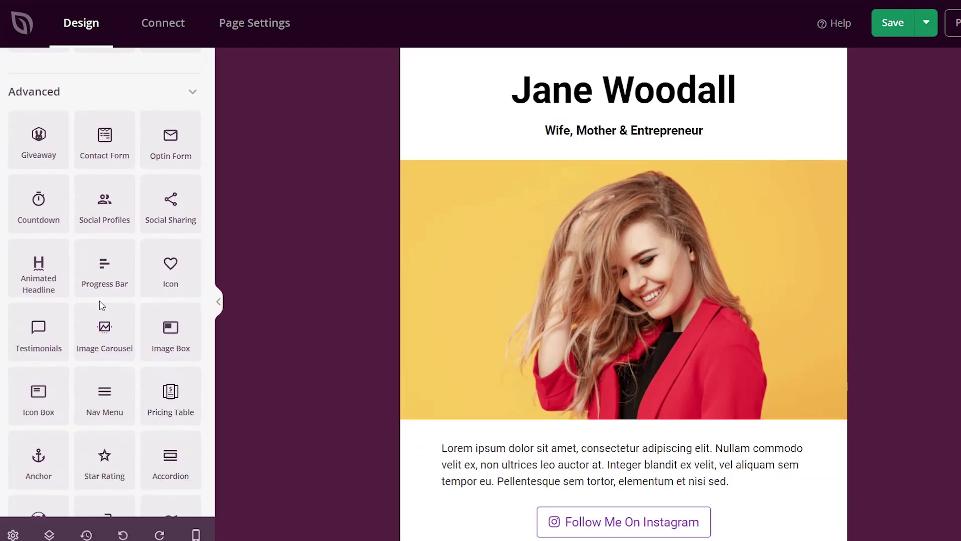
pyautogui.scroll(-10, 102, 304)
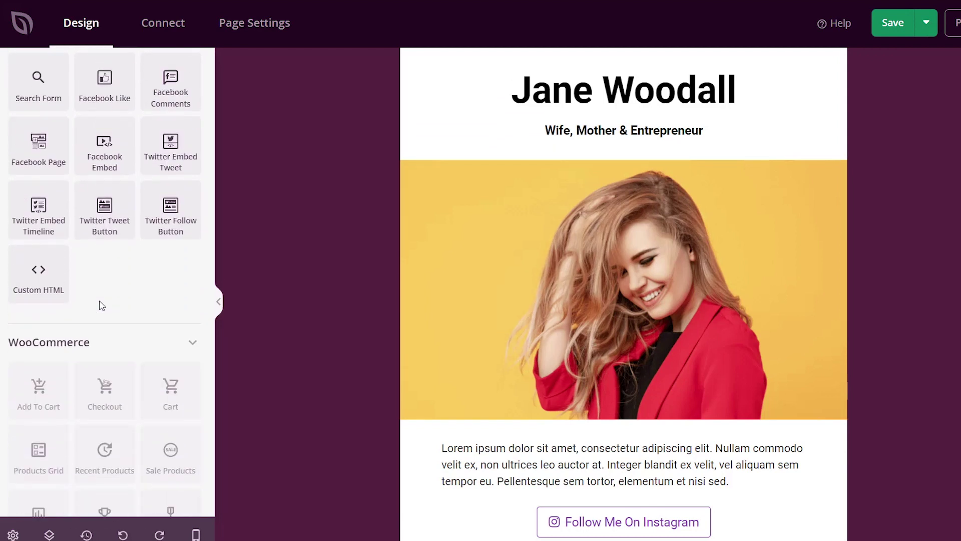
pyautogui.scroll(-1, 101, 304)
pyautogui.scroll(2, 101, 305)
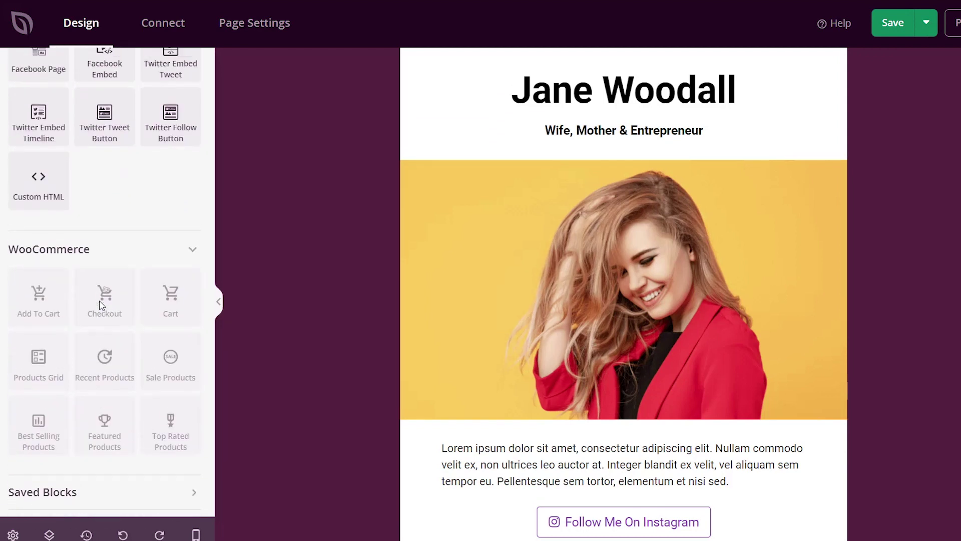
pyautogui.scroll(3, 99, 301)
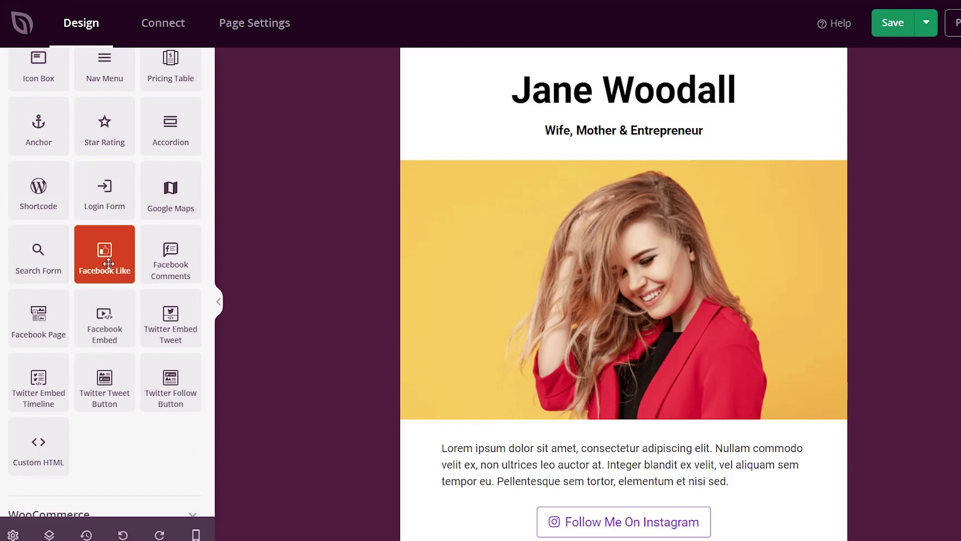
pyautogui.scroll(10, 115, 314)
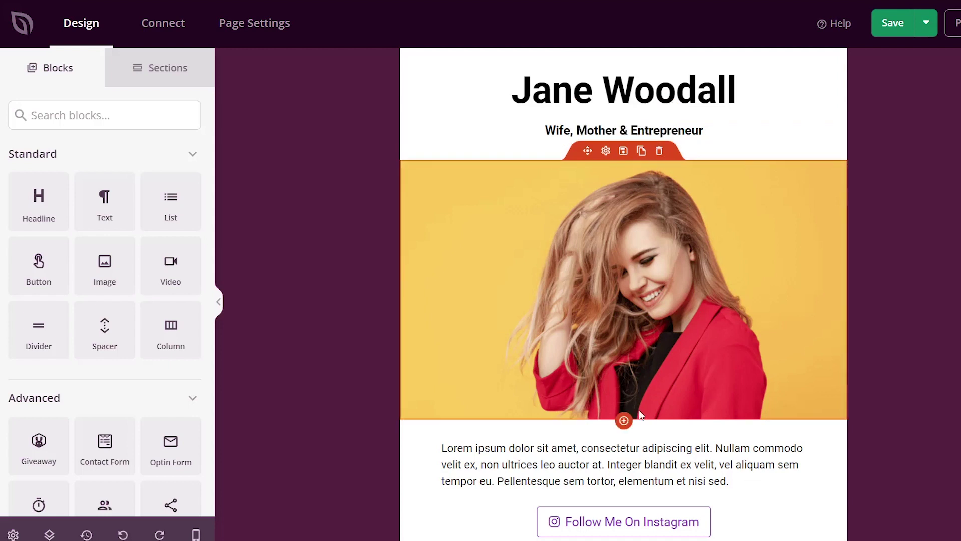
pyautogui.scroll(-2, 641, 421)
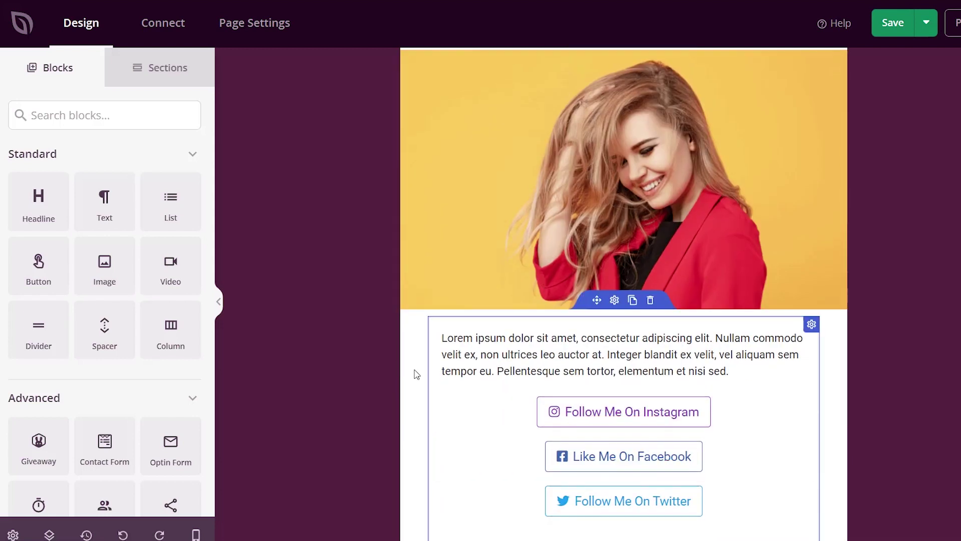
pyautogui.scroll(2, 435, 368)
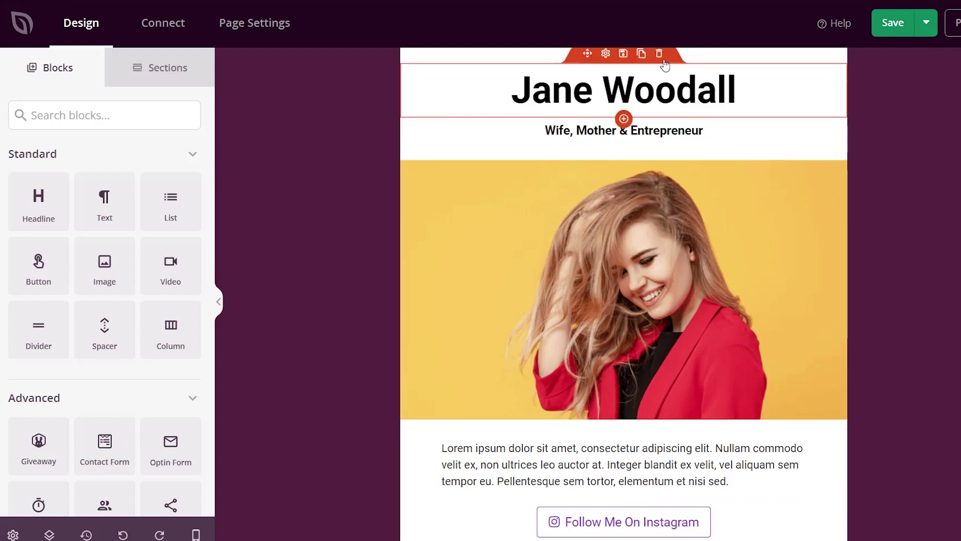
# Delete the headline, spacer and portrait photo blocks, then drag an Image block to the page top
pyautogui.click(660, 54)
pyautogui.click(526, 299)
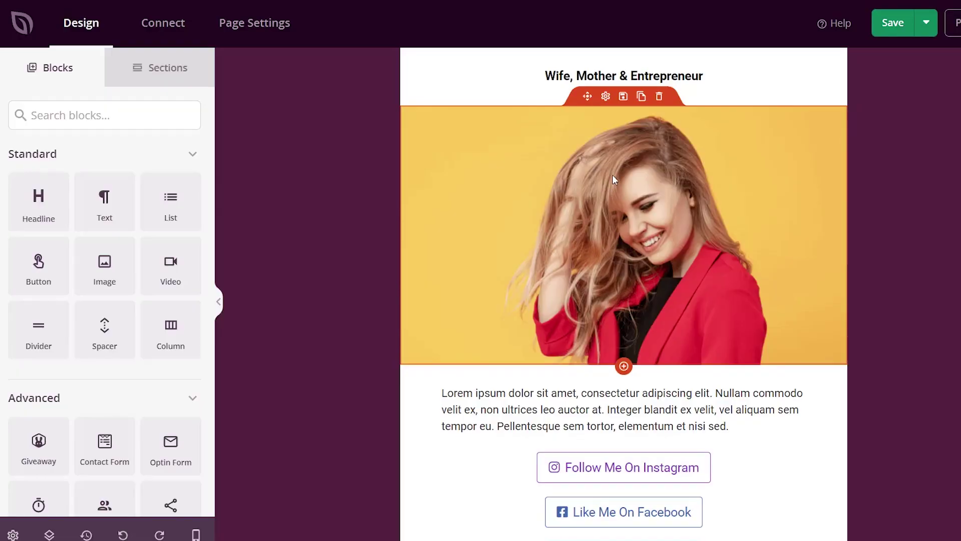
pyautogui.click(660, 50)
pyautogui.click(474, 290)
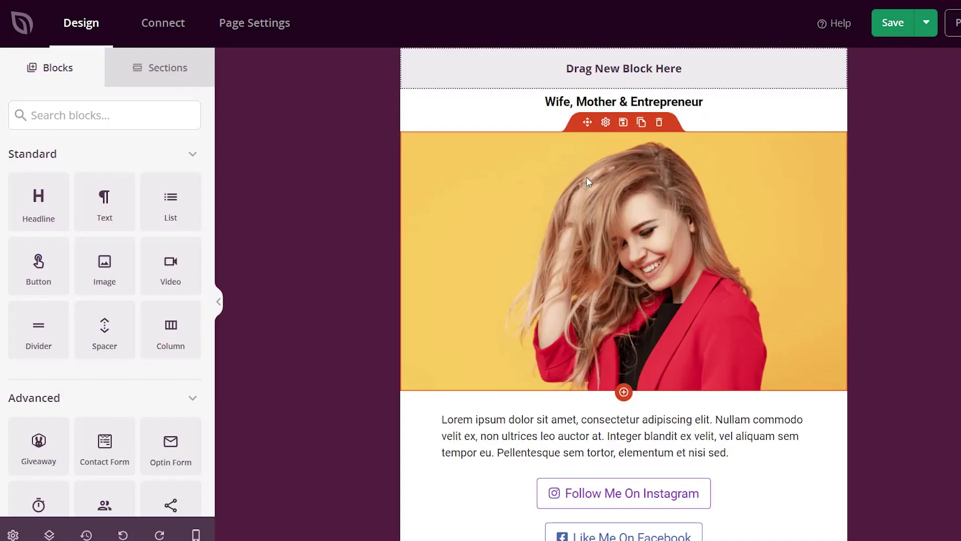
pyautogui.click(659, 122)
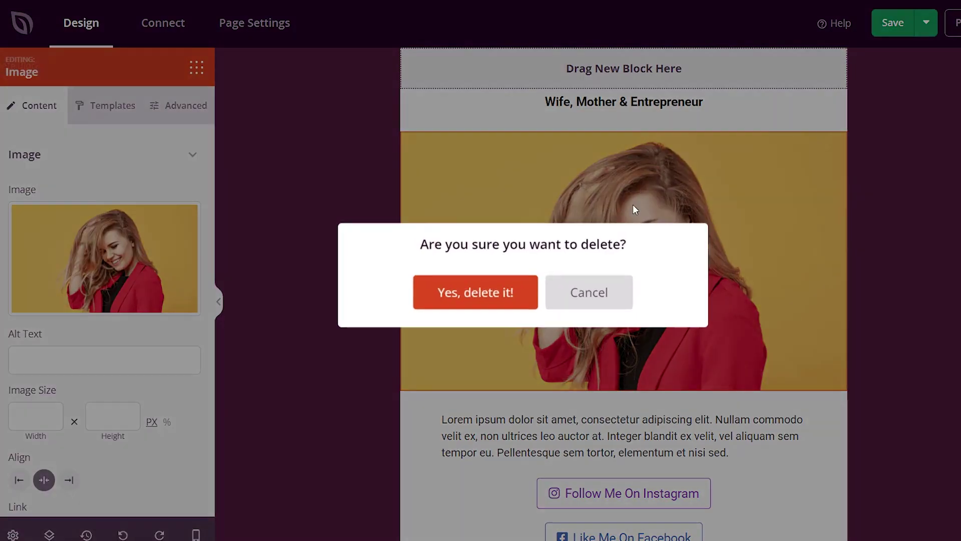
pyautogui.click(509, 299)
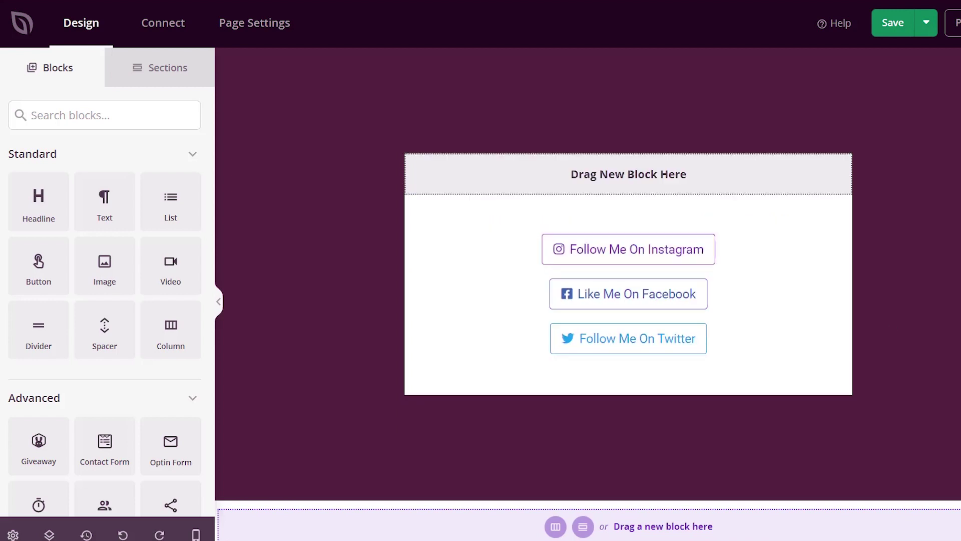
pyautogui.moveTo(104, 262); pyautogui.dragTo(583, 175)
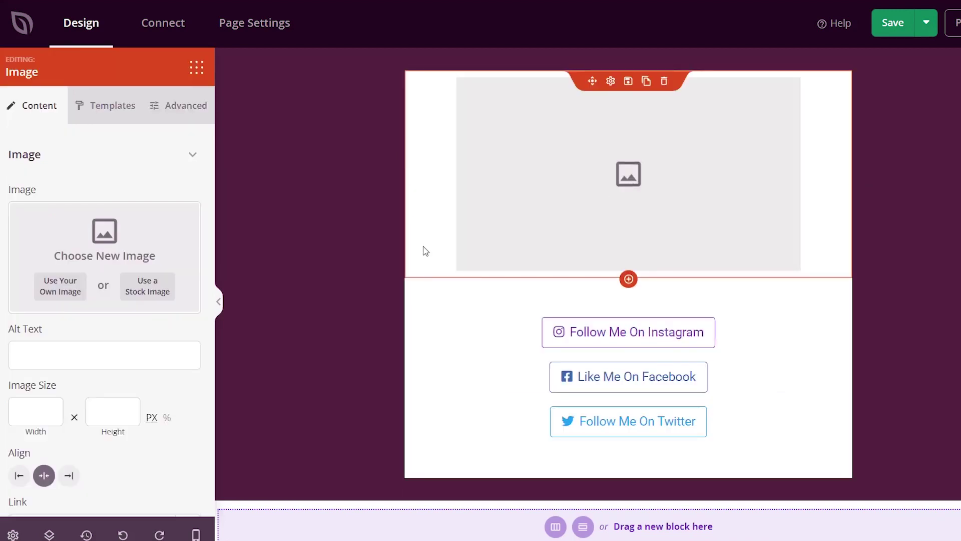
pyautogui.click(144, 292)
pyautogui.click(352, 279)
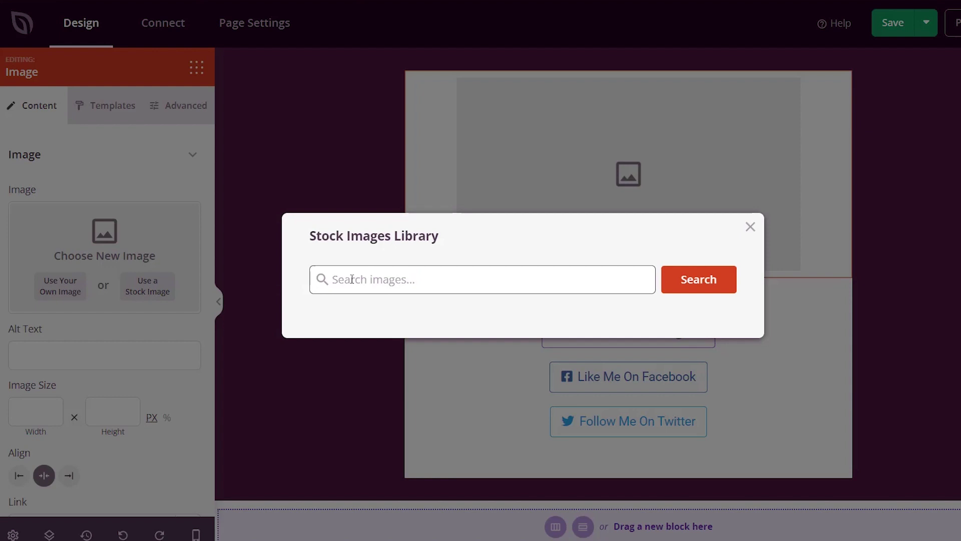
pyautogui.write('business')
pyautogui.press('Return')
pyautogui.scroll(-5, 384, 298)
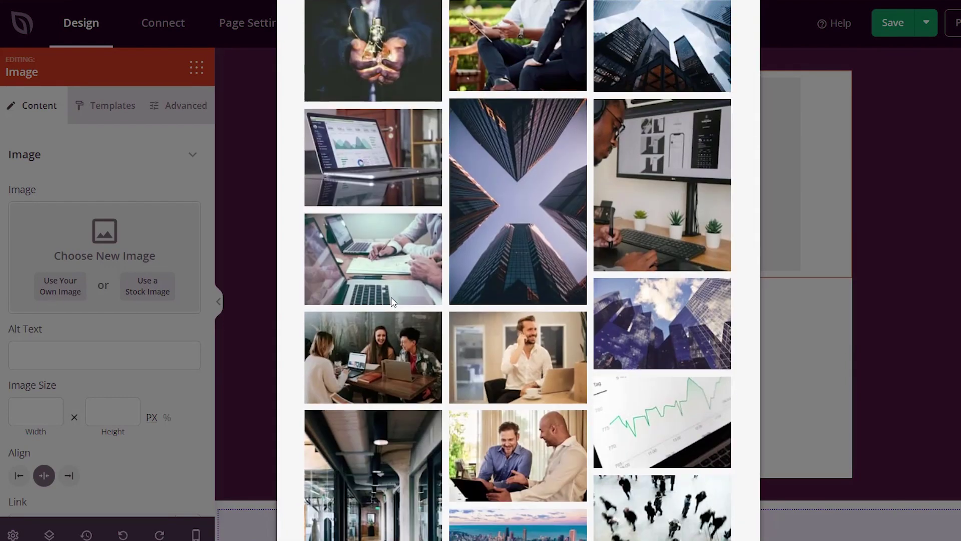
pyautogui.scroll(5, 391, 297)
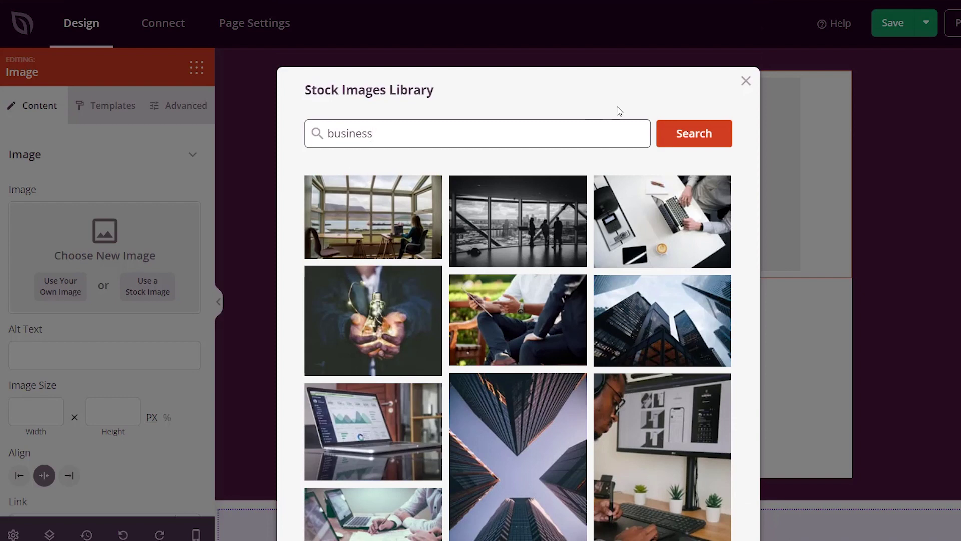
pyautogui.click(746, 81)
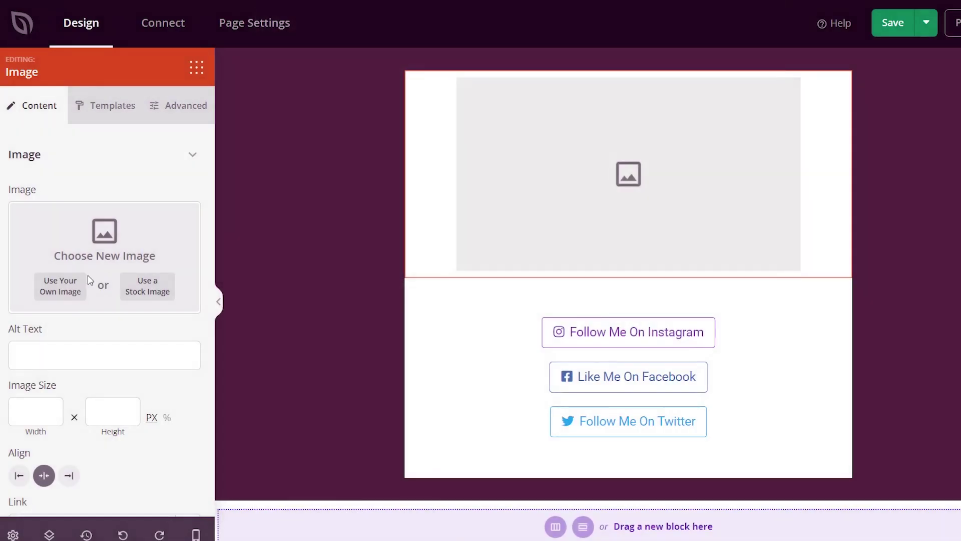
# Upload the wpbeginner square logo, give it alt text 'wpbegin', and insert it into the image block
pyautogui.click(50, 289)
pyautogui.click(46, 72)
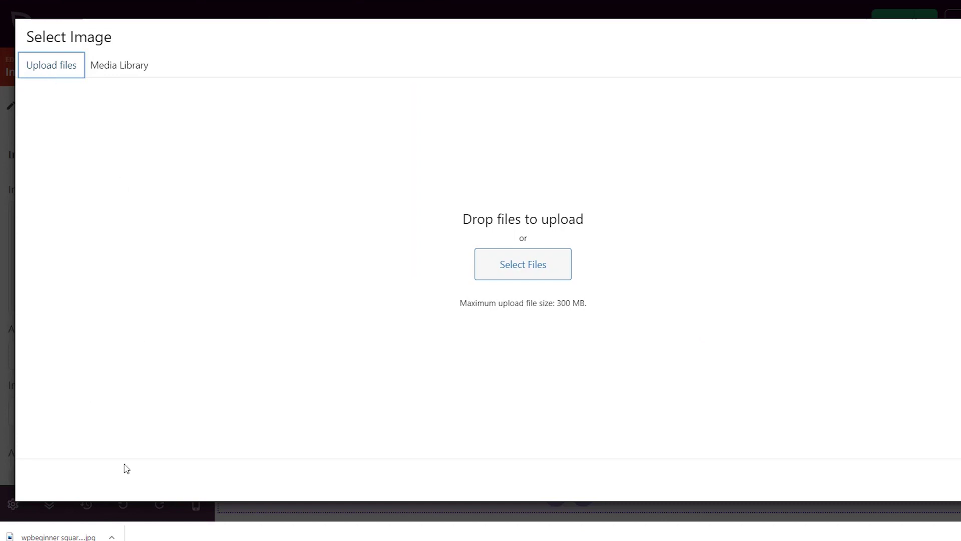
pyautogui.moveTo(55, 537); pyautogui.dragTo(485, 294)
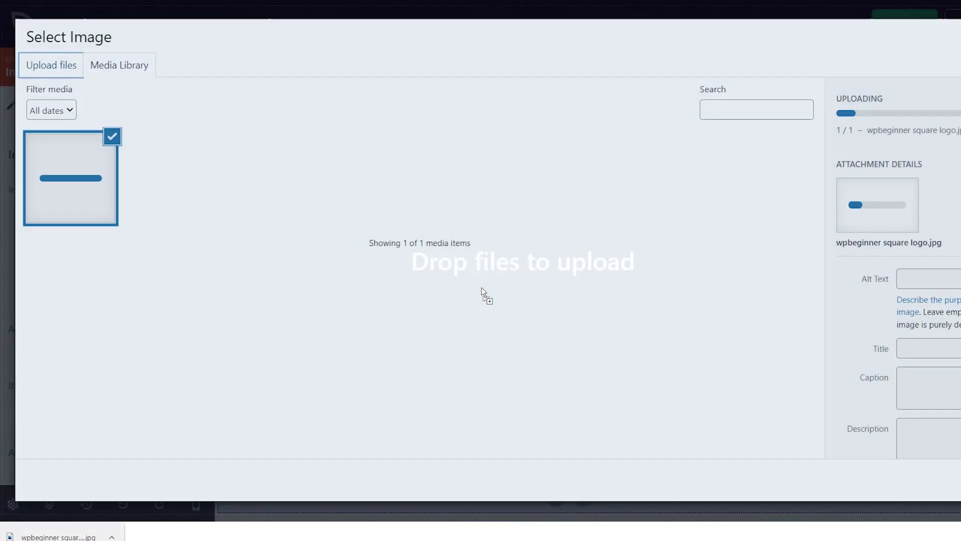
pyautogui.click(931, 303)
pyautogui.write('wpbeginner')
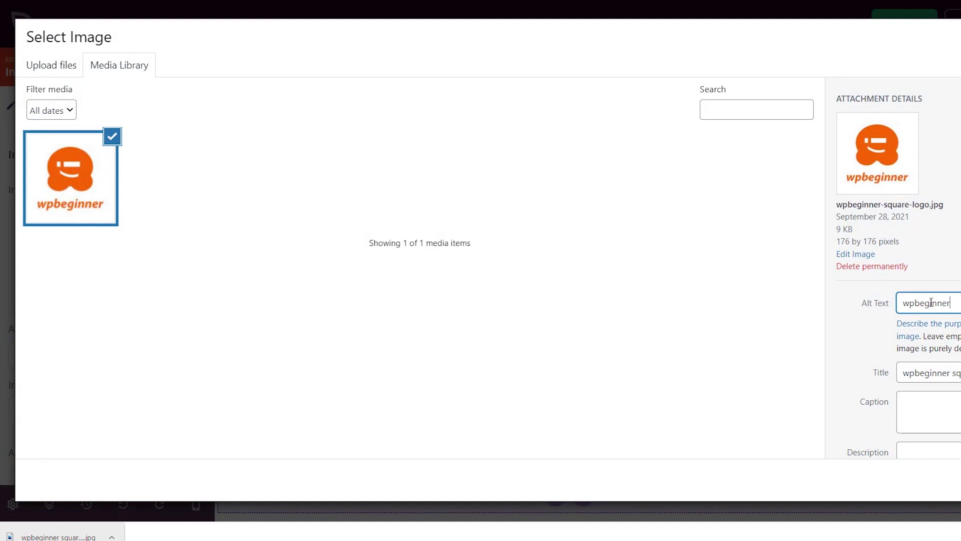
pyautogui.click(878, 470)
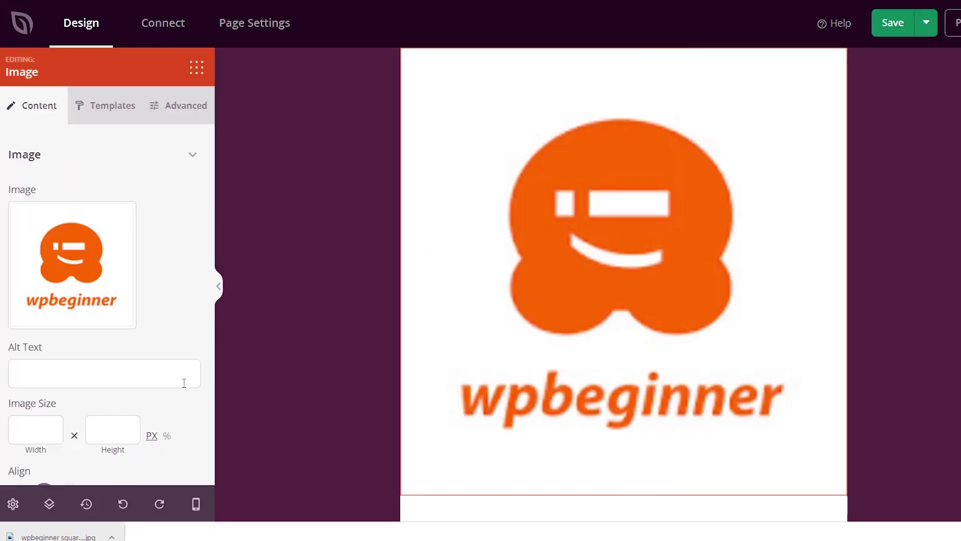
# Set the logo's width and height to 200 px
pyautogui.scroll(-2, 138, 417)
pyautogui.click(32, 321)
pyautogui.write('300')
pyautogui.press('Tab')
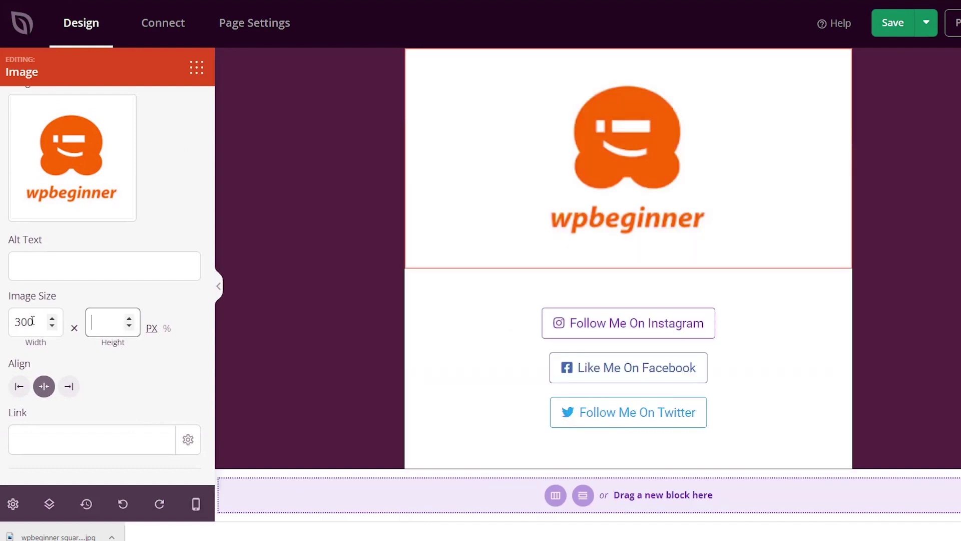
pyautogui.write('300')
pyautogui.doubleClick(32, 320)
pyautogui.write('200')
pyautogui.press('Tab')
pyautogui.write('200')
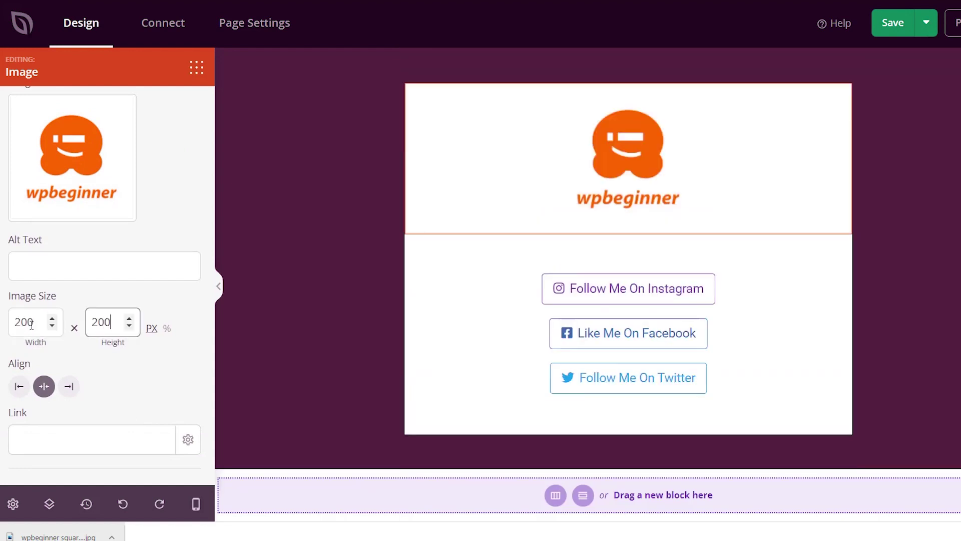
pyautogui.click(31, 266)
pyautogui.write('wpbeginner logo')
pyautogui.click(105, 439)
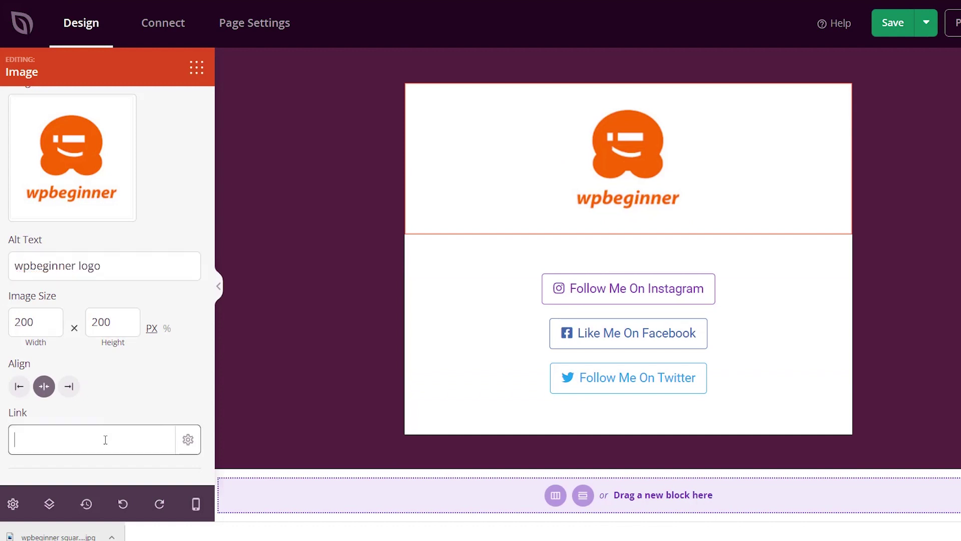
pyautogui.write('https://www.wpbeginner.com')
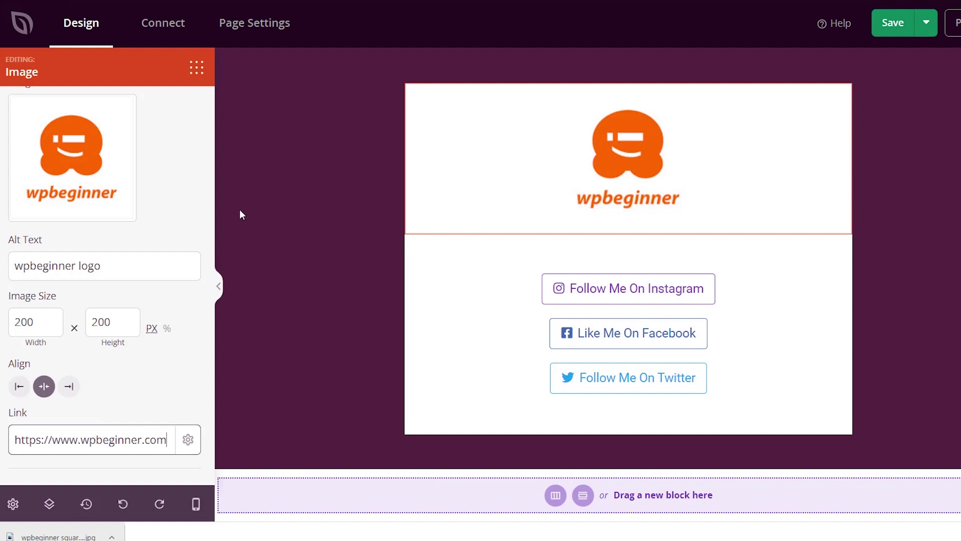
pyautogui.click(509, 292)
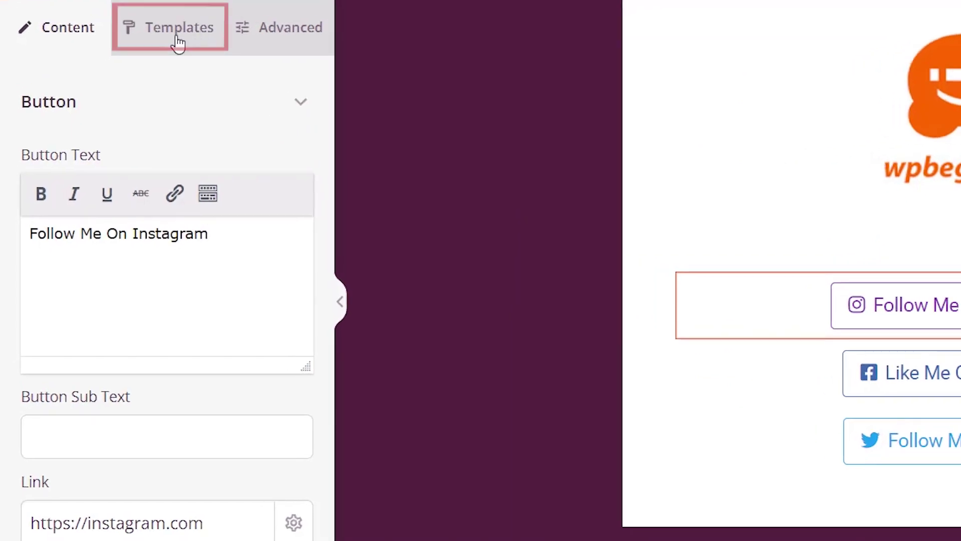
# Apply the black ready-made button style to the Instagram button
pyautogui.click(112, 110)
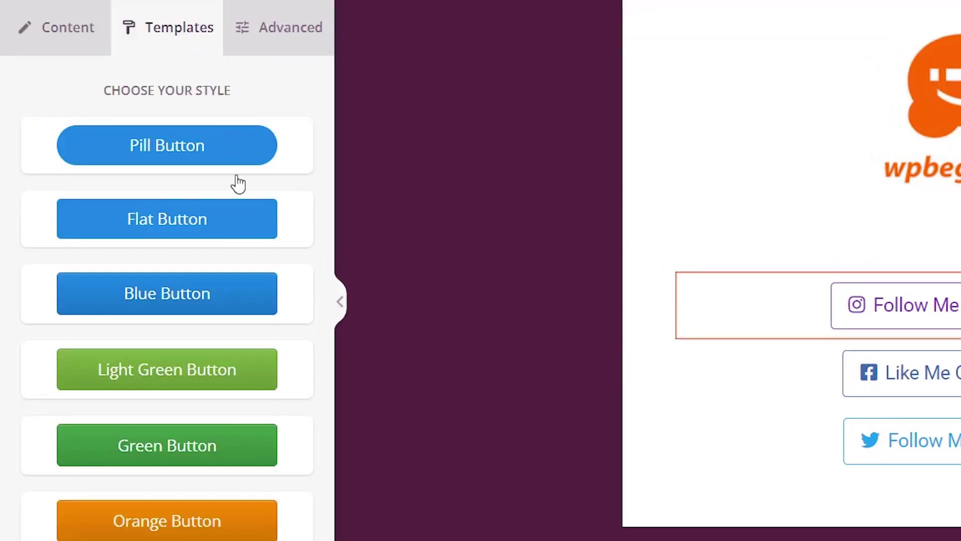
pyautogui.scroll(-7, 240, 193)
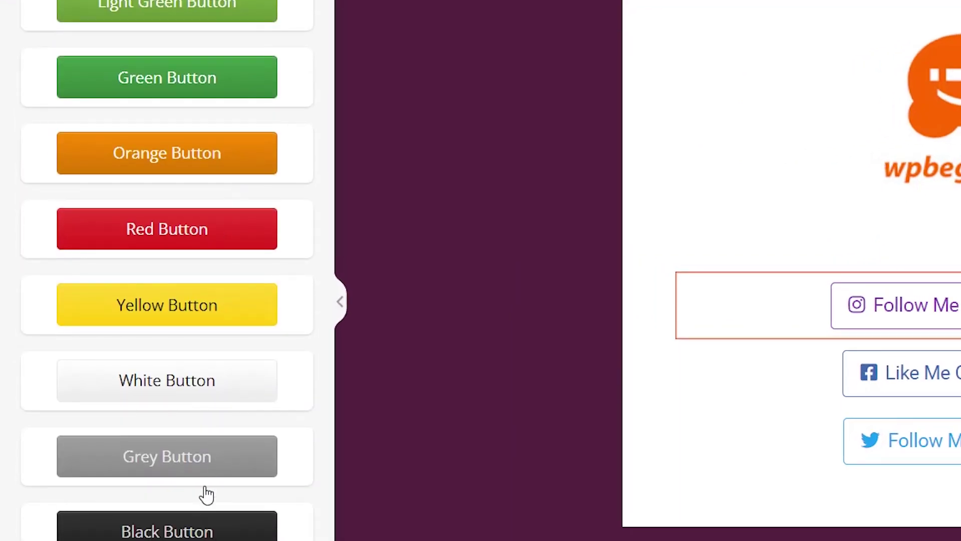
pyautogui.click(201, 523)
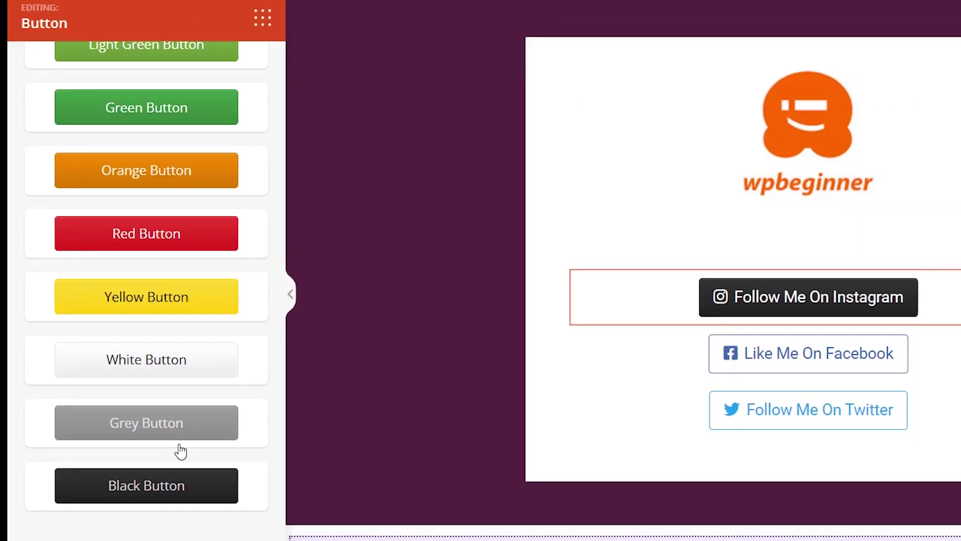
pyautogui.scroll(6, 180, 451)
# Set the Instagram button's background colour to a near-black shade
pyautogui.click(225, 70)
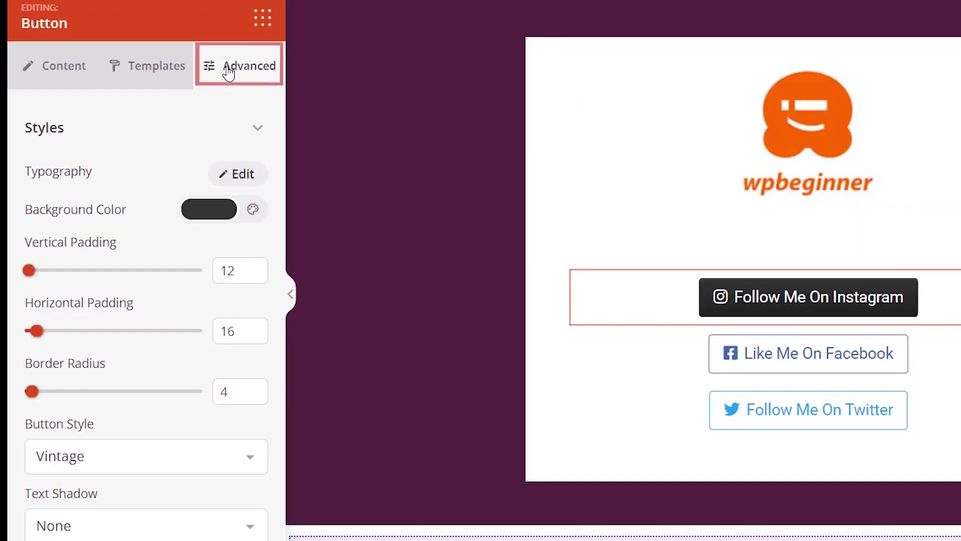
pyautogui.click(213, 212)
pyautogui.click(190, 305)
pyautogui.click(150, 287)
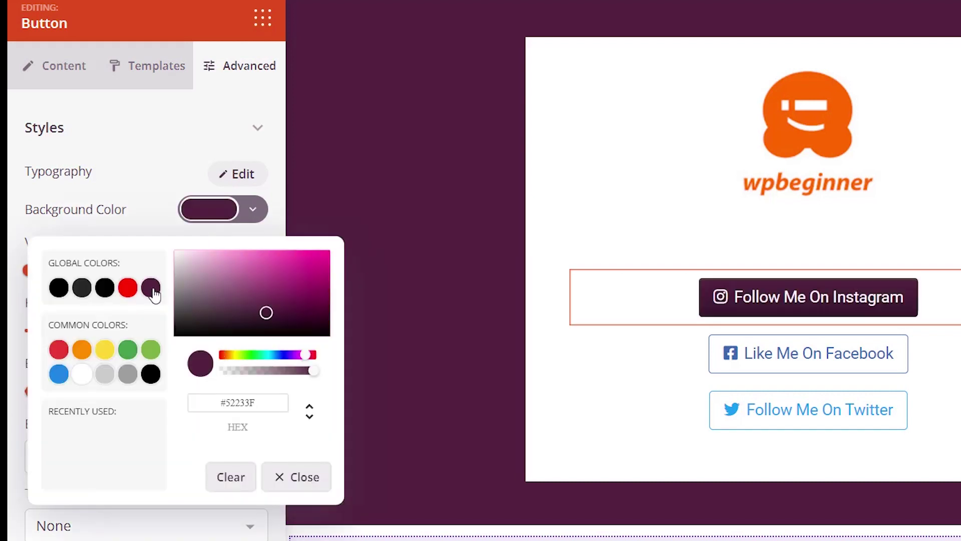
pyautogui.click(206, 314)
pyautogui.click(189, 322)
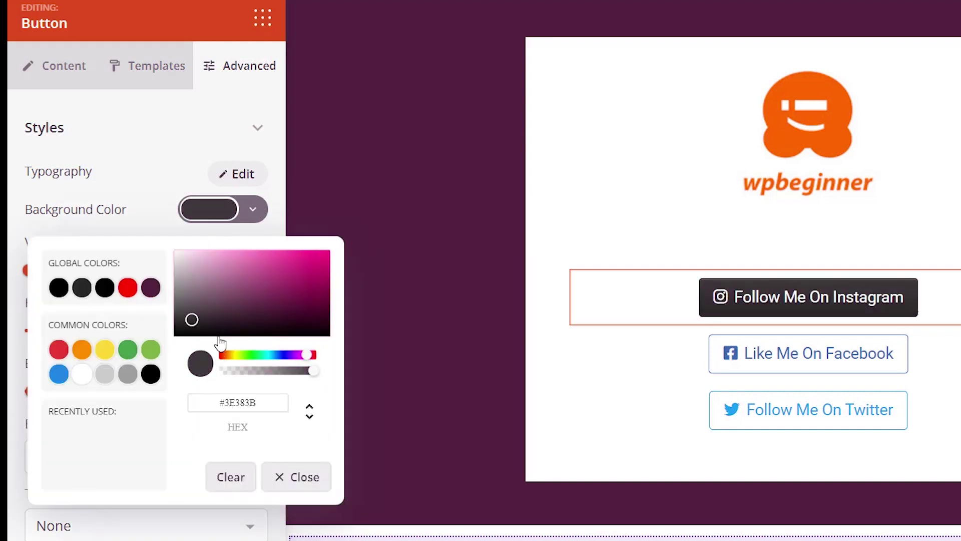
pyautogui.click(745, 302)
pyautogui.click(63, 70)
pyautogui.moveTo(181, 238); pyautogui.dragTo(26, 248)
pyautogui.write('Jo')
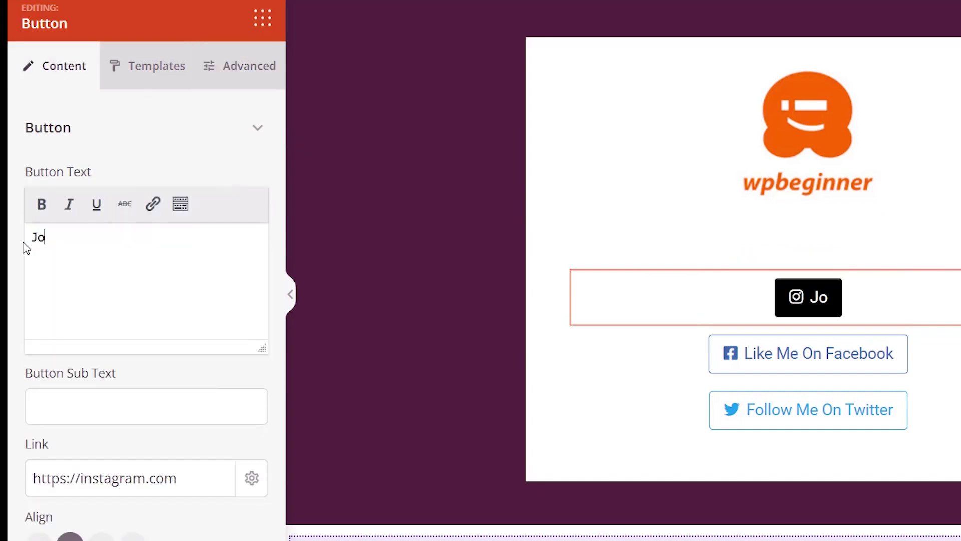
pyautogui.write('in My Email ')
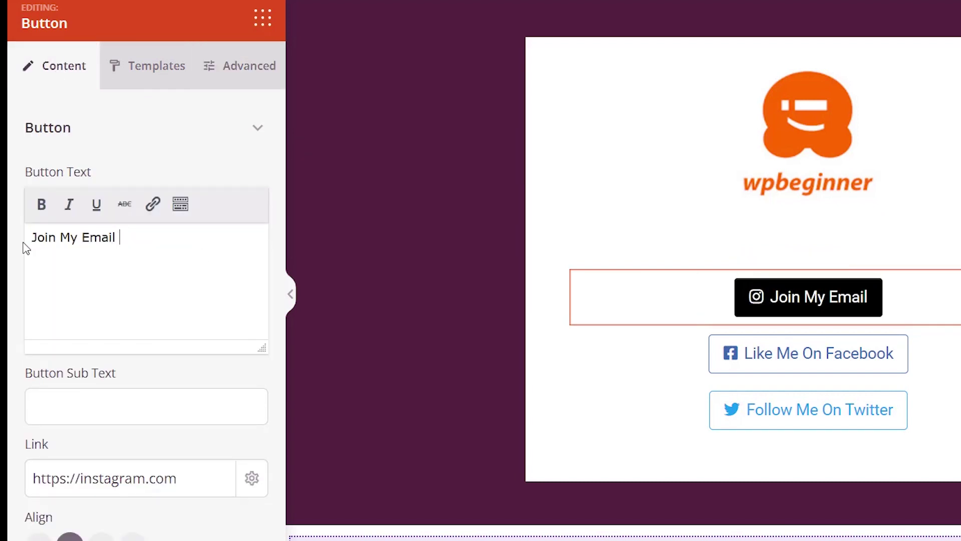
pyautogui.write('List')
pyautogui.scroll(-3, 205, 307)
pyautogui.tripleClick(205, 307)
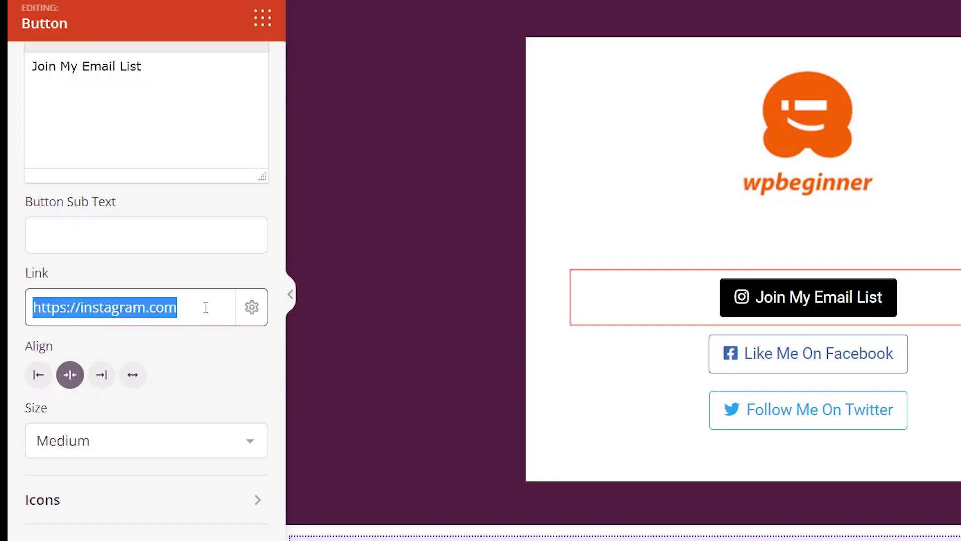
pyautogui.write('https')
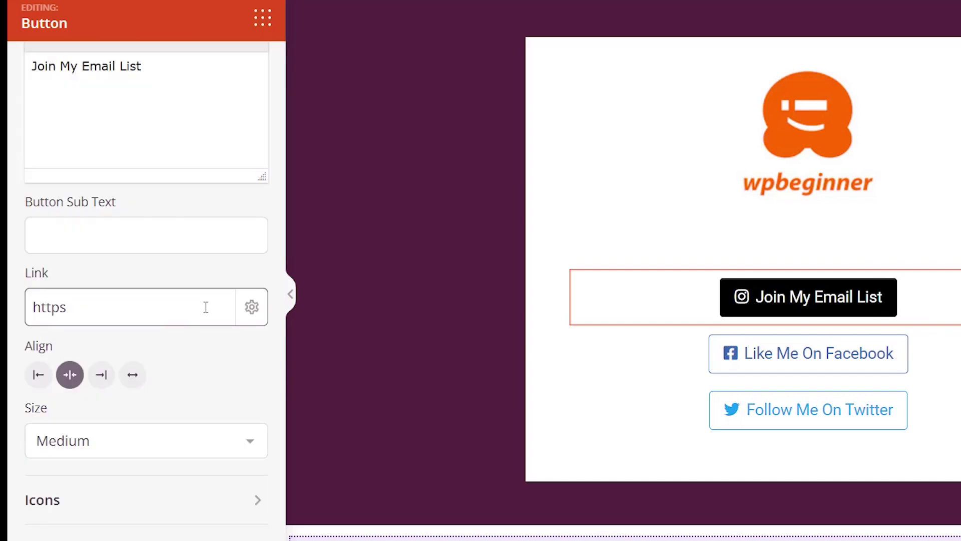
pyautogui.write('://www.wpbeginner.com/email')
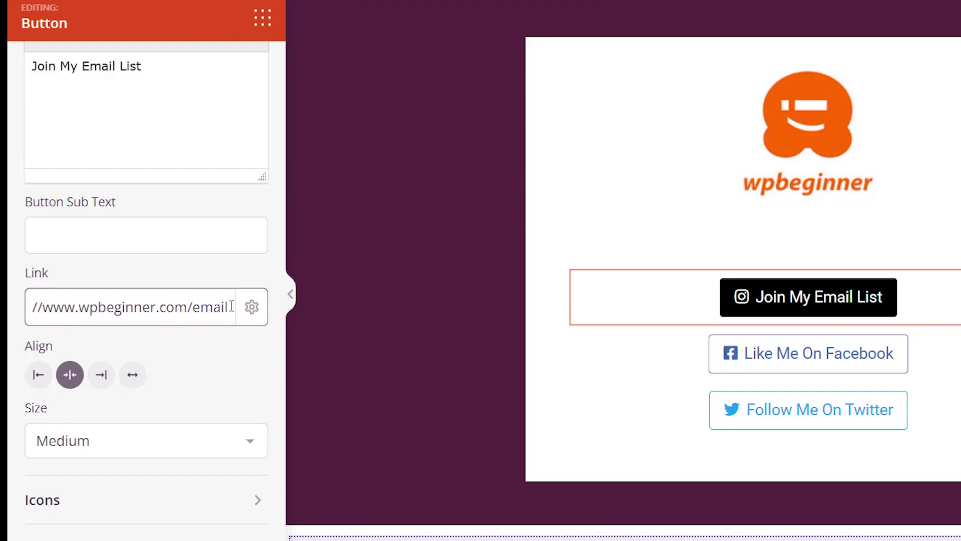
# Remove the button's Instagram icon and search the icon library for a replacement
pyautogui.click(181, 498)
pyautogui.scroll(-6, 211, 480)
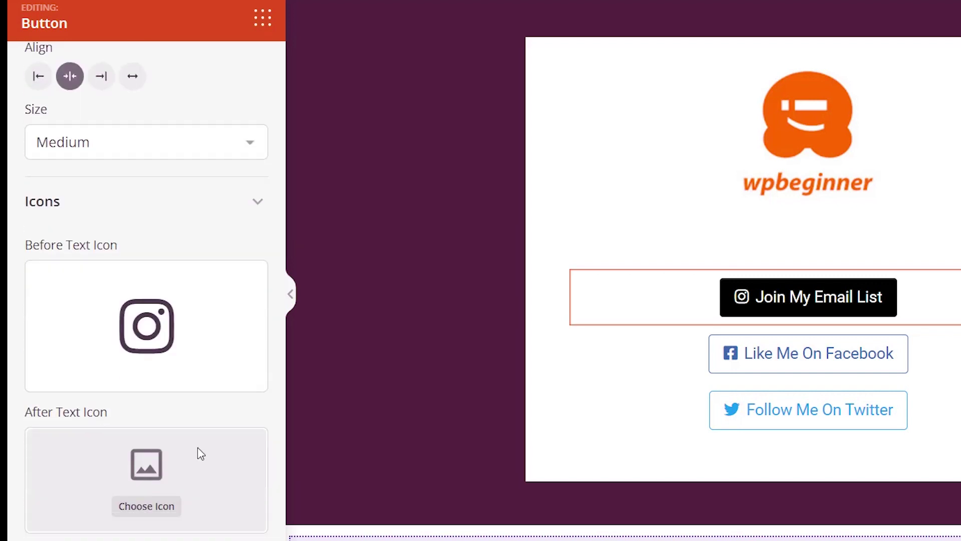
pyautogui.moveTo(173, 307)
pyautogui.click(165, 301)
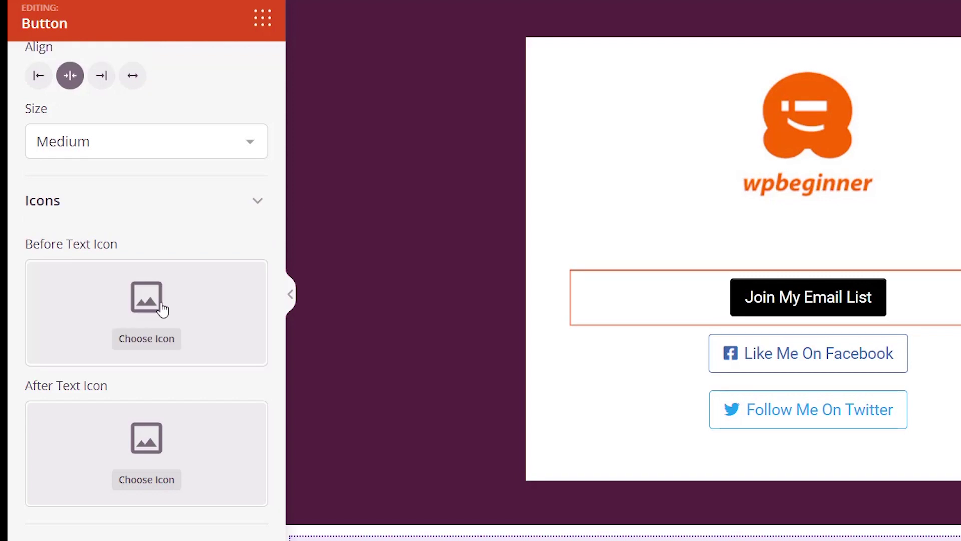
pyautogui.click(129, 339)
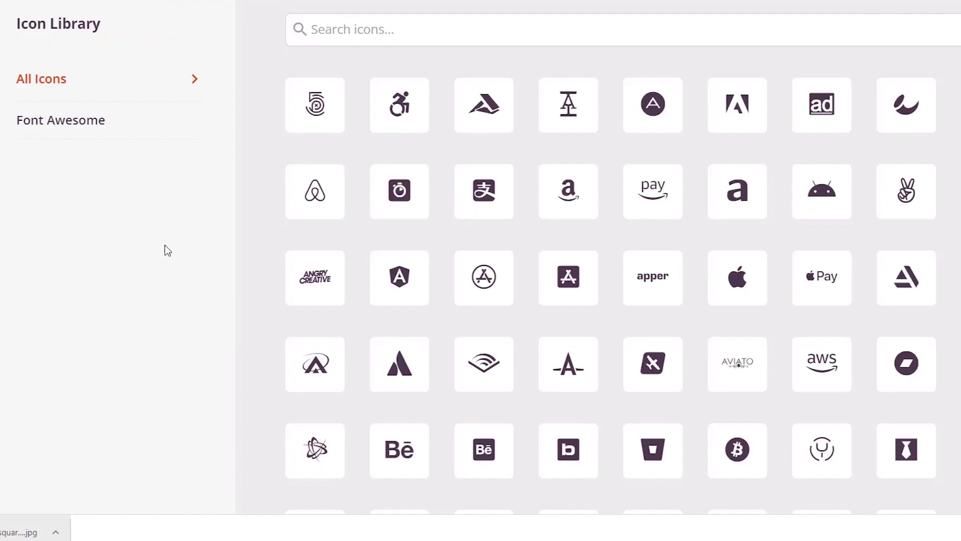
pyautogui.click(361, 27)
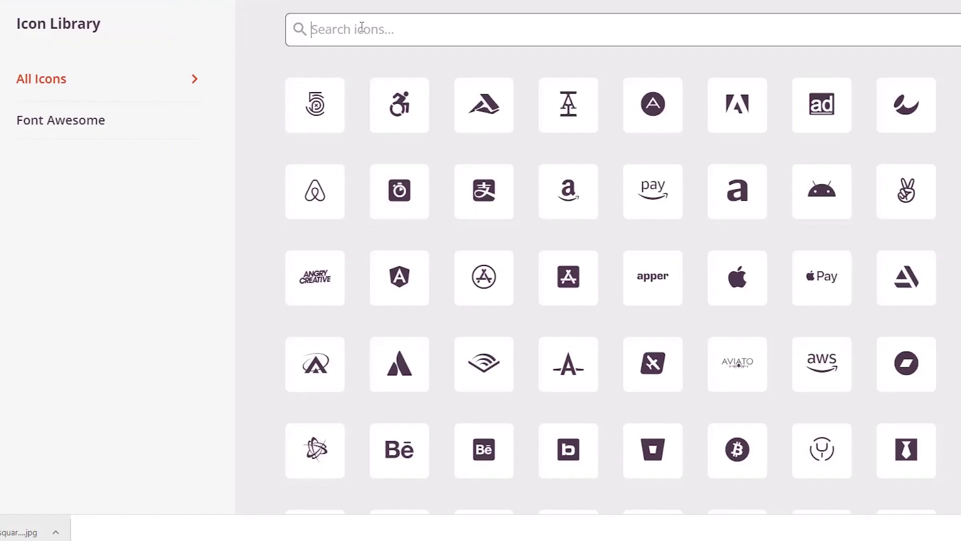
pyautogui.write('am')
pyautogui.press('BackSpace')
pyautogui.press('BackSpace')
pyautogui.write('ma')
pyautogui.press('BackSpace')
pyautogui.press('BackSpace')
pyautogui.click(504, 139)
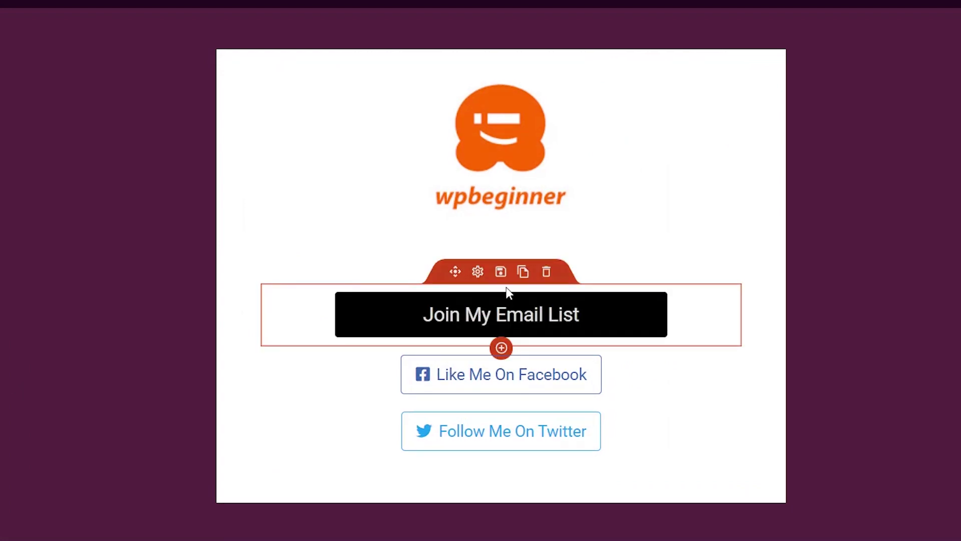
# Duplicate the Join My Email List button twice and delete the Facebook and Twitter buttons
pyautogui.click(523, 275)
pyautogui.click(524, 243)
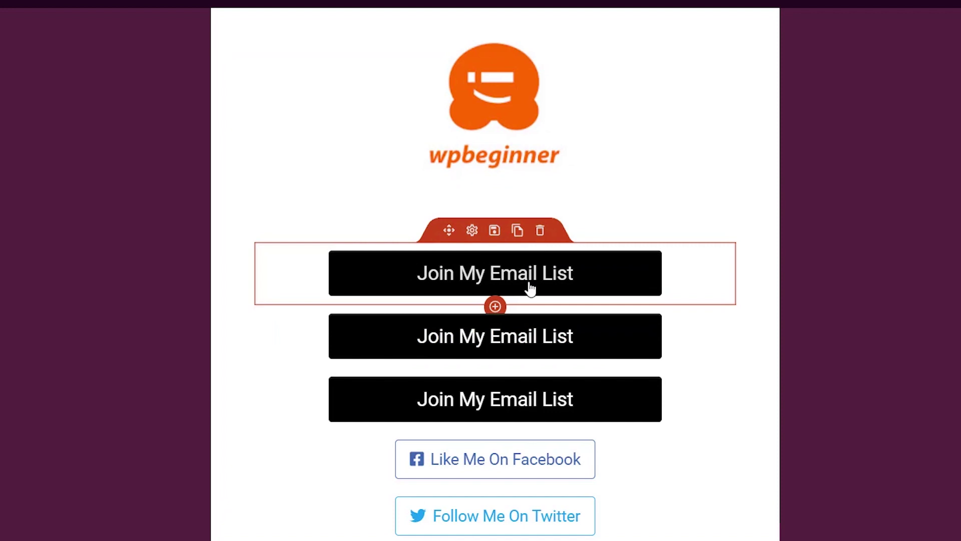
pyautogui.click(540, 416)
pyautogui.click(312, 297)
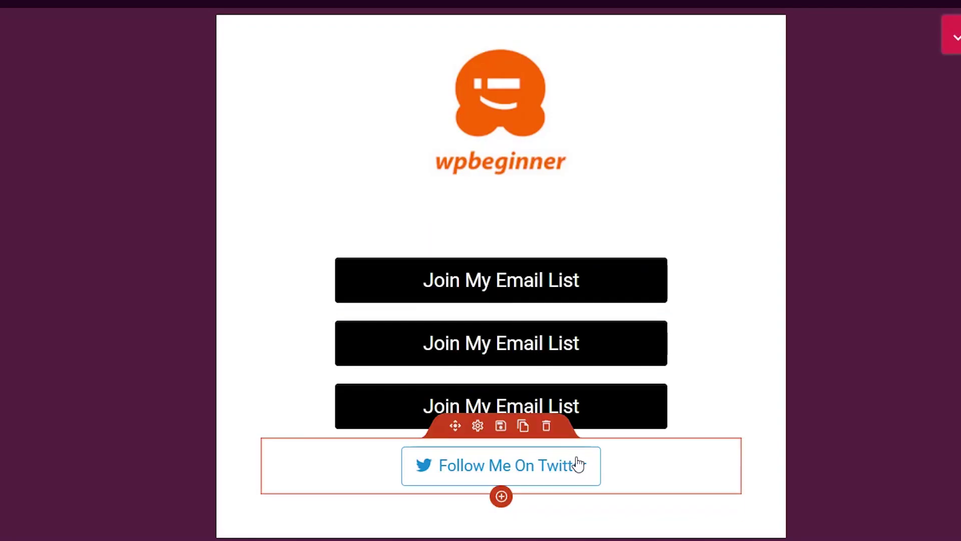
pyautogui.click(547, 425)
pyautogui.click(373, 307)
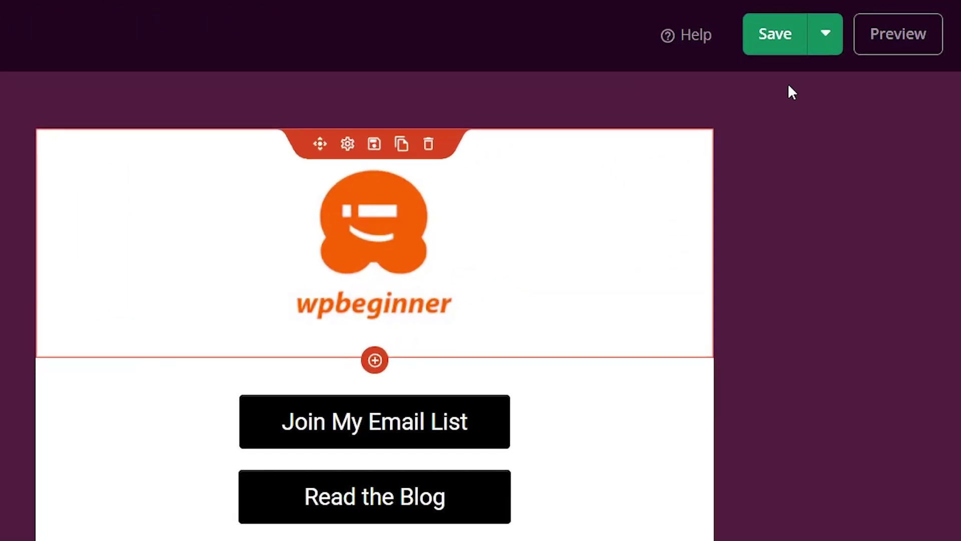
# Save and publish the SeedProd page, check the live version, then dismiss the published dialog
pyautogui.click(720, 54)
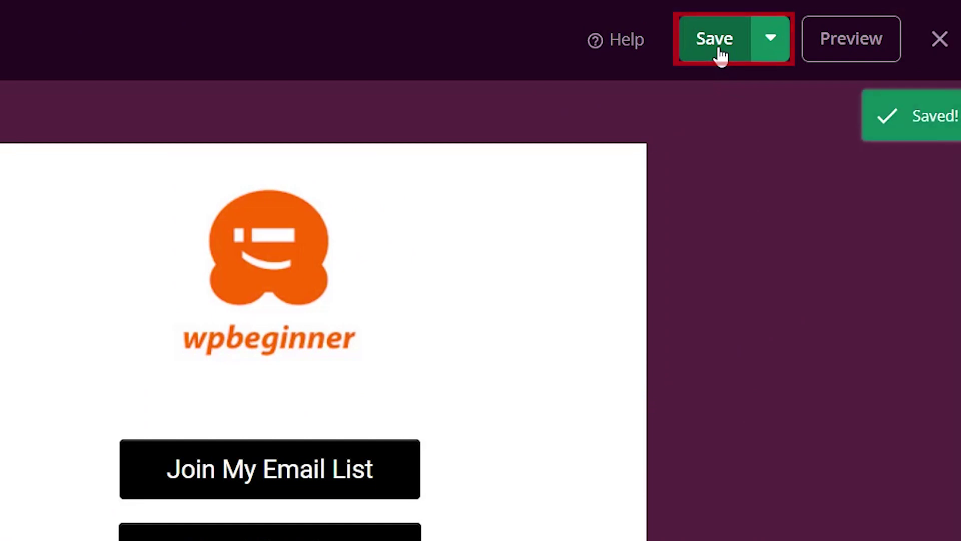
pyautogui.click(768, 50)
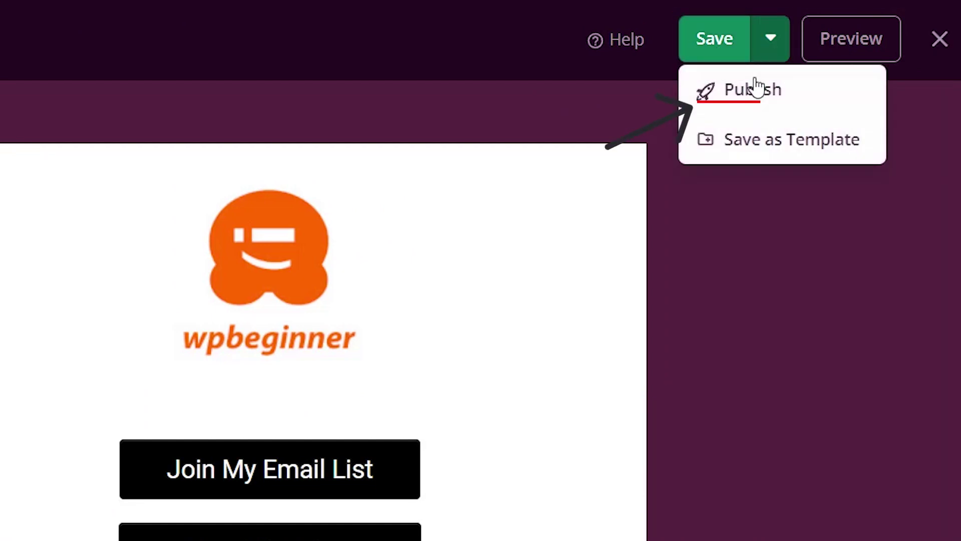
pyautogui.click(751, 95)
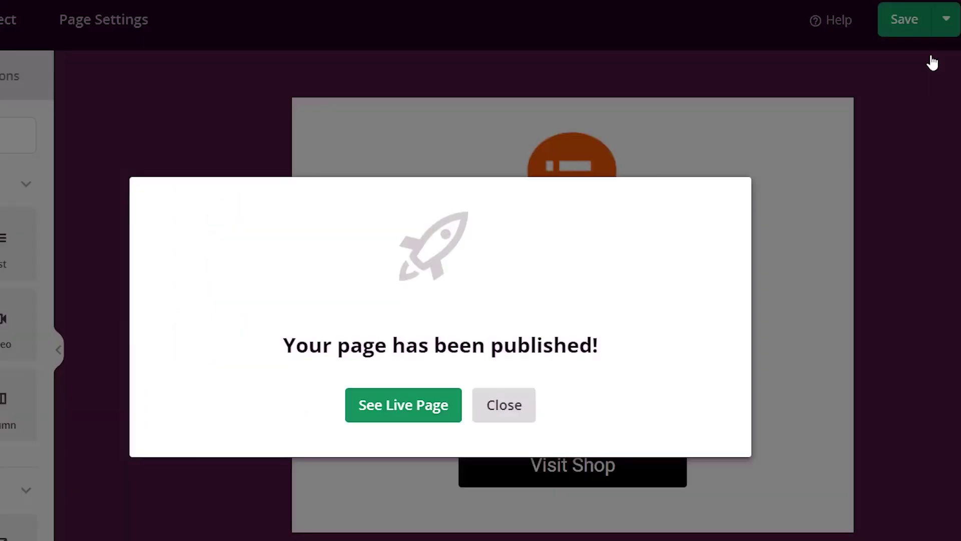
pyautogui.click(418, 414)
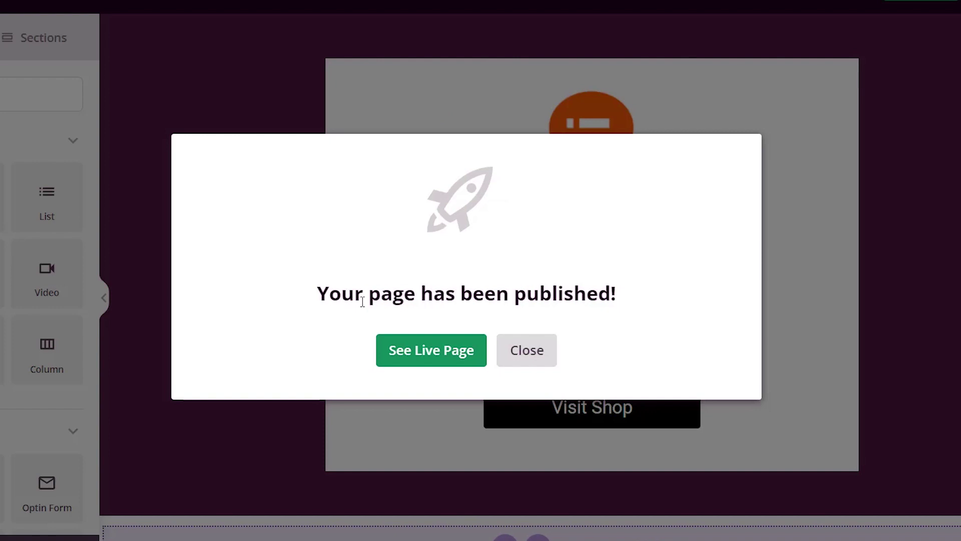
pyautogui.click(511, 352)
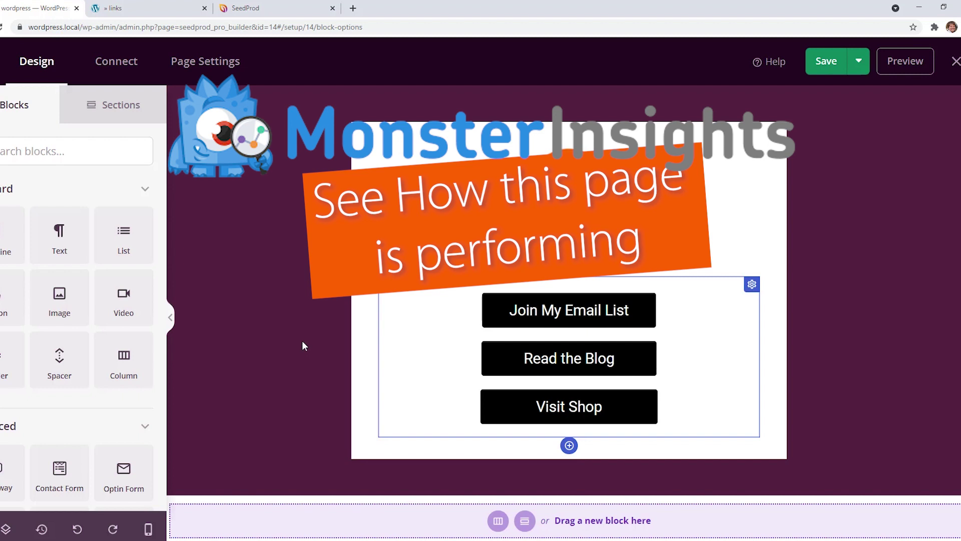
# Exit the SeedProd builder and install the Page Insights addon from MonsterInsights Addons
pyautogui.click(956, 62)
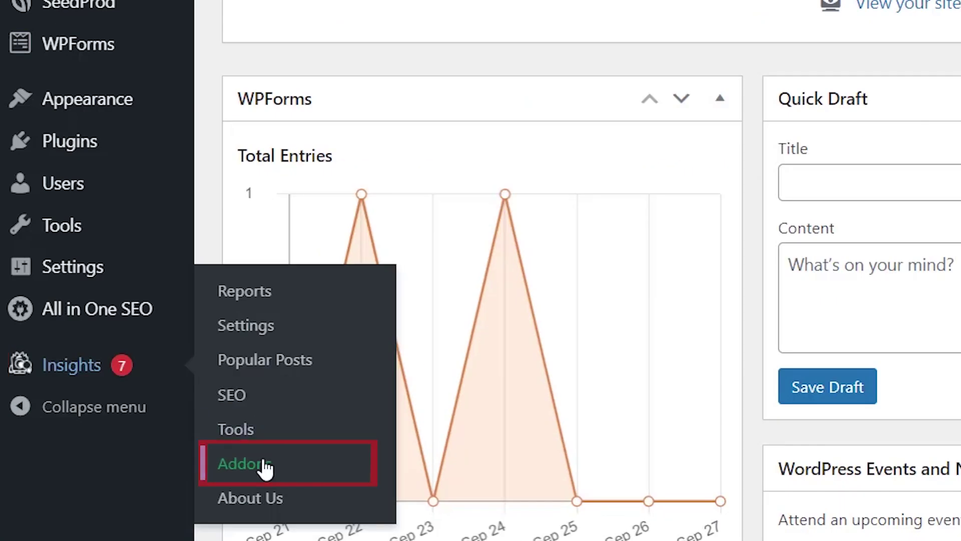
pyautogui.click(264, 465)
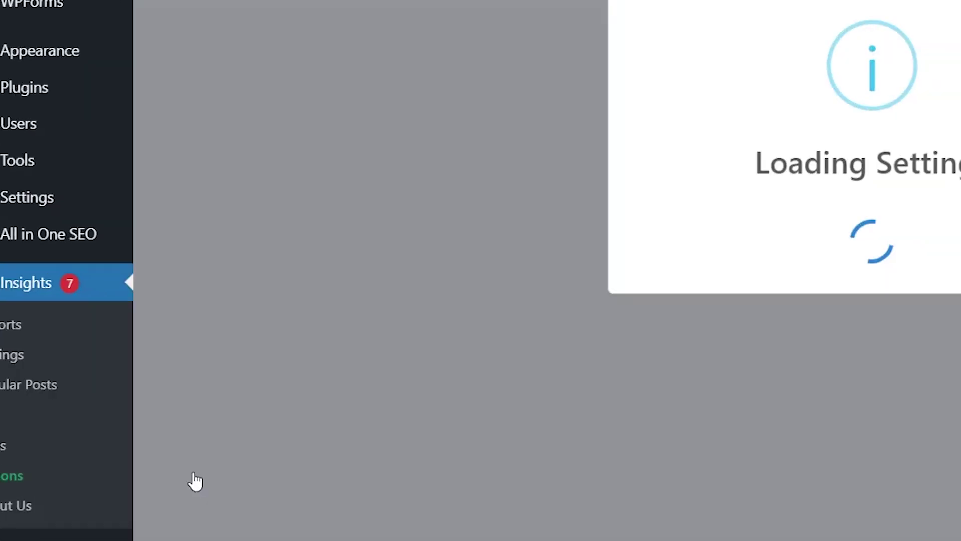
pyautogui.scroll(-9, 296, 297)
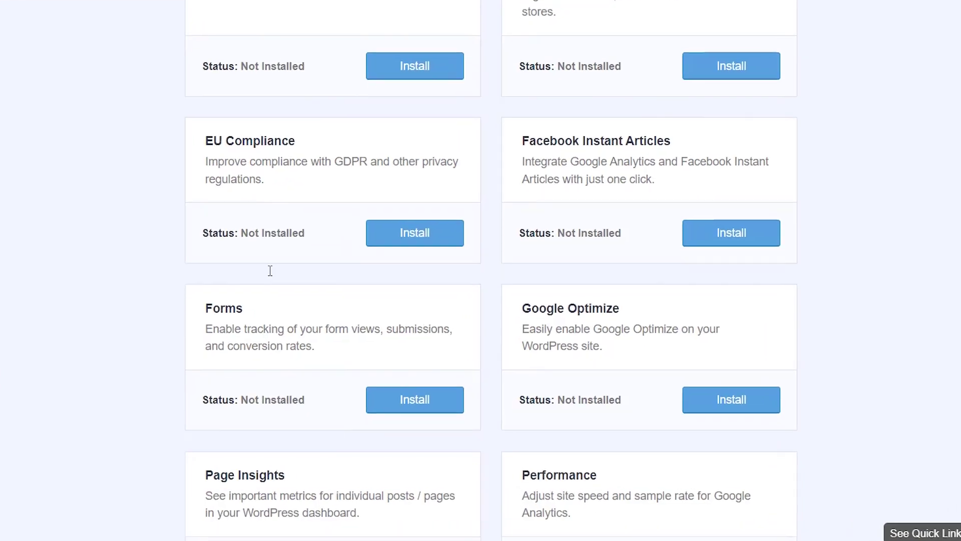
pyautogui.click(416, 445)
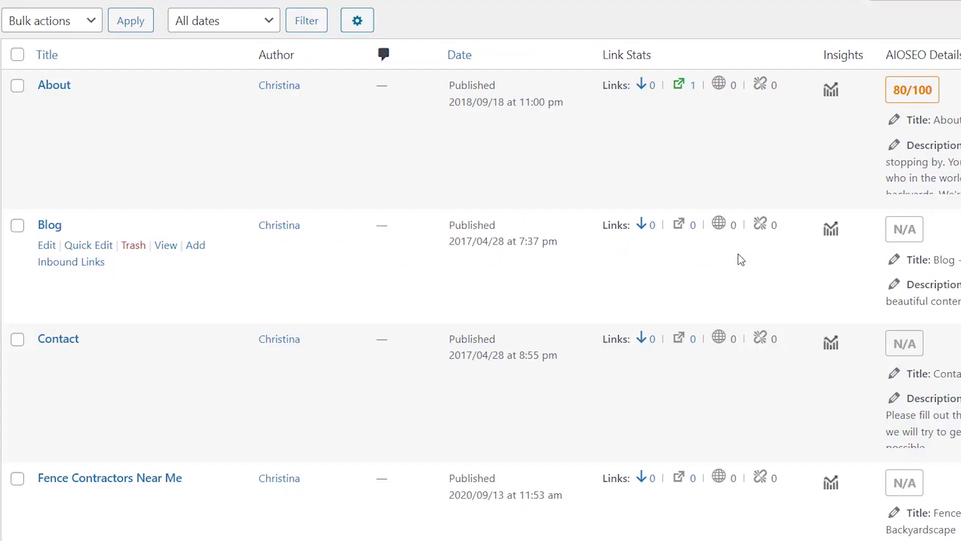
# Open the Page Insights report for the About page from the Pages list
pyautogui.click(831, 91)
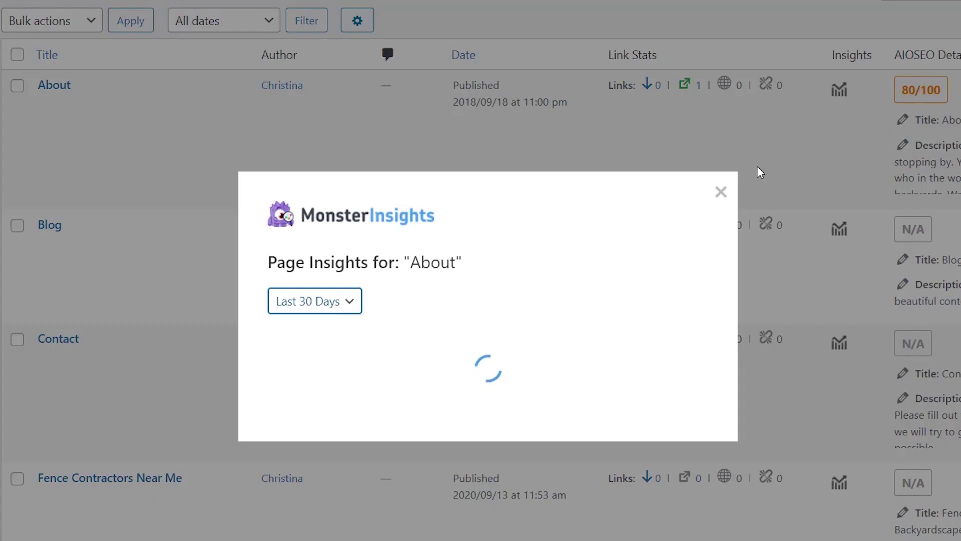